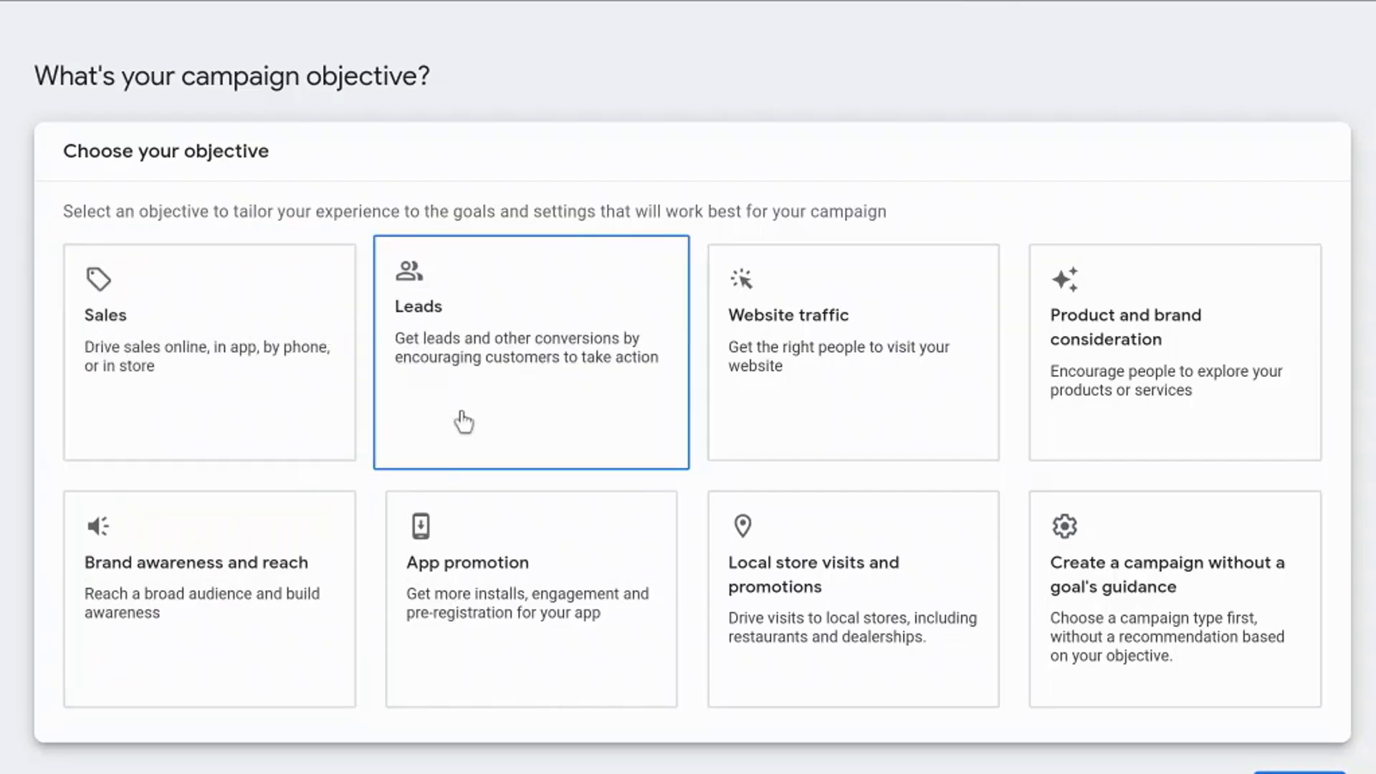
Select the Leads objective card, which sets Submit lead forms as the conversion goal.
{"action": "left_click", "coordinate": [464, 422]}
{"action": "scroll", "coordinate": [463, 422], "scroll_direction": "down", "scroll_amount": 5}
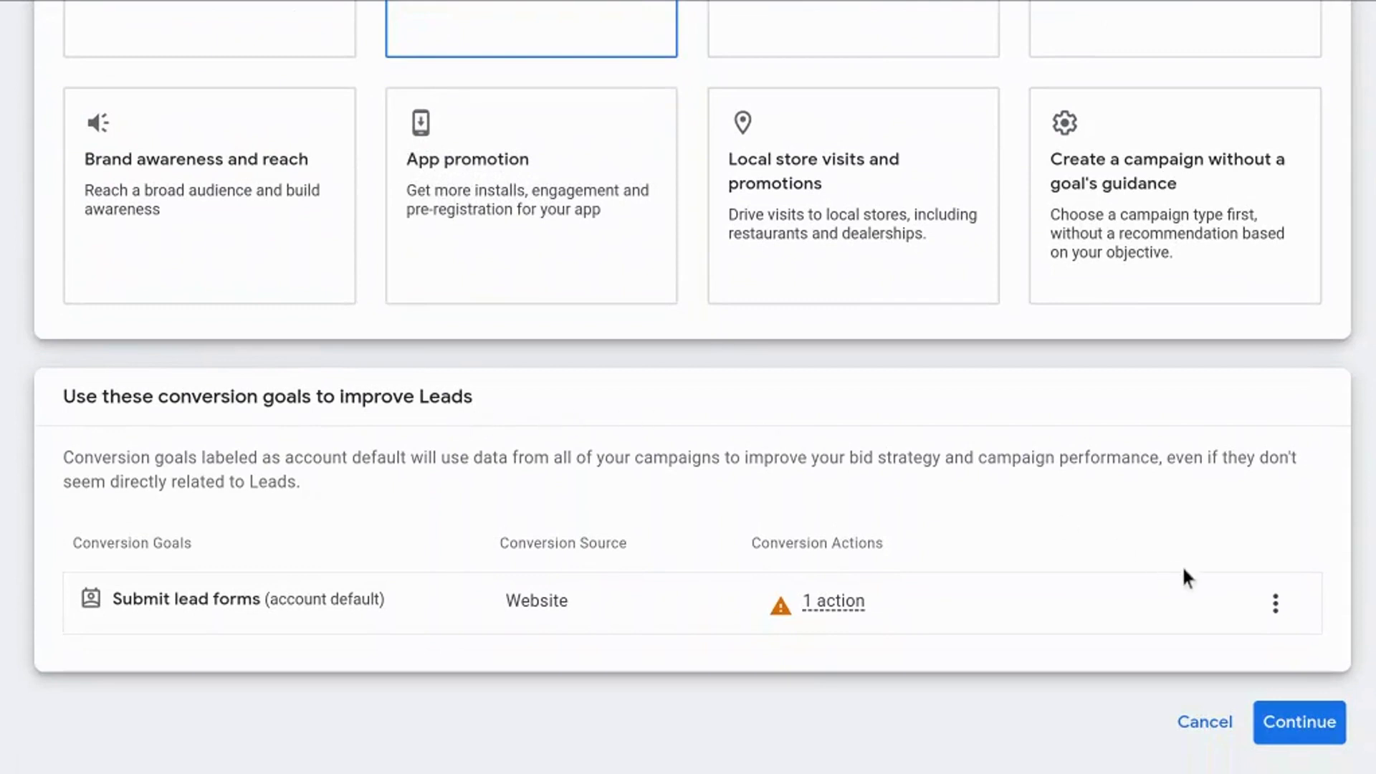
Continue past the objective and pick Search as the campaign type.
{"action": "left_click", "coordinate": [1286, 729]}
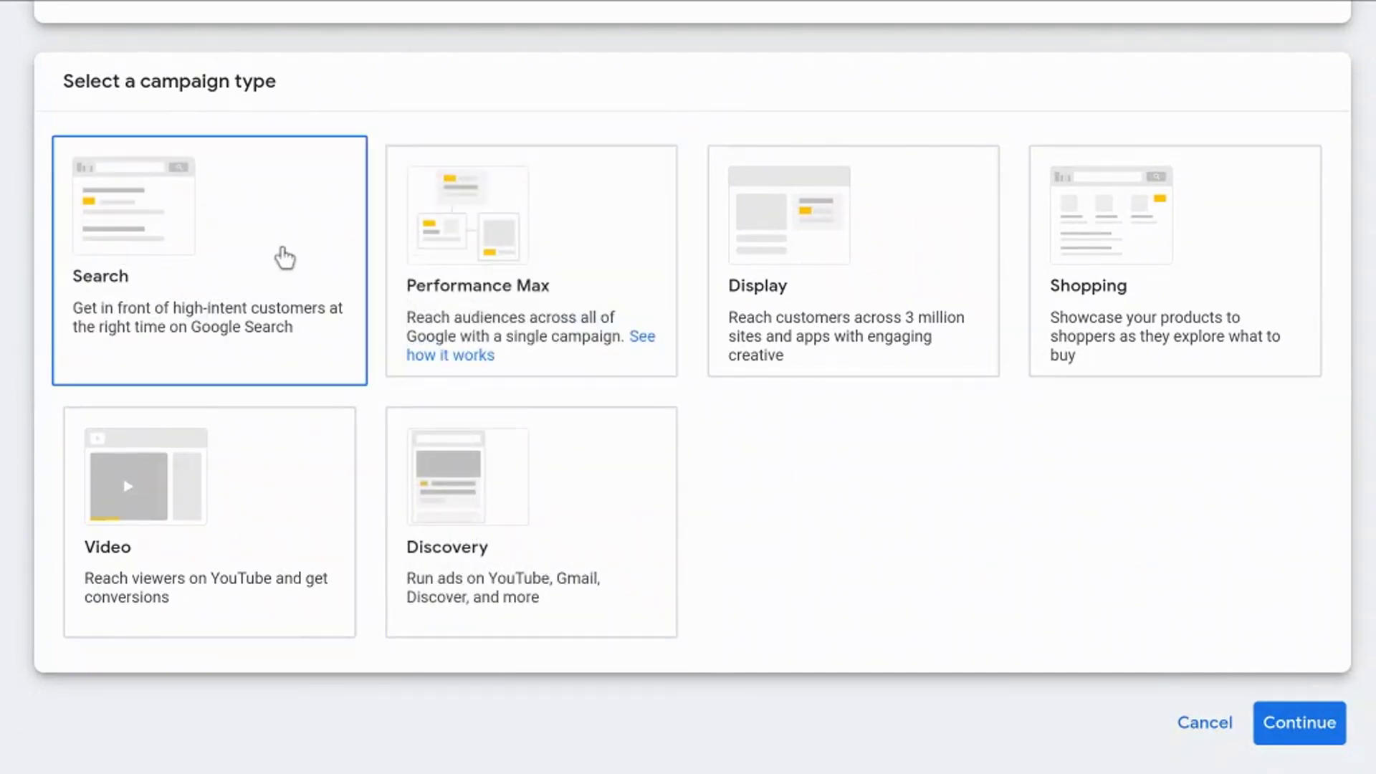
{"action": "left_click", "coordinate": [285, 258]}
{"action": "scroll", "coordinate": [284, 258], "scroll_direction": "down", "scroll_amount": 10}
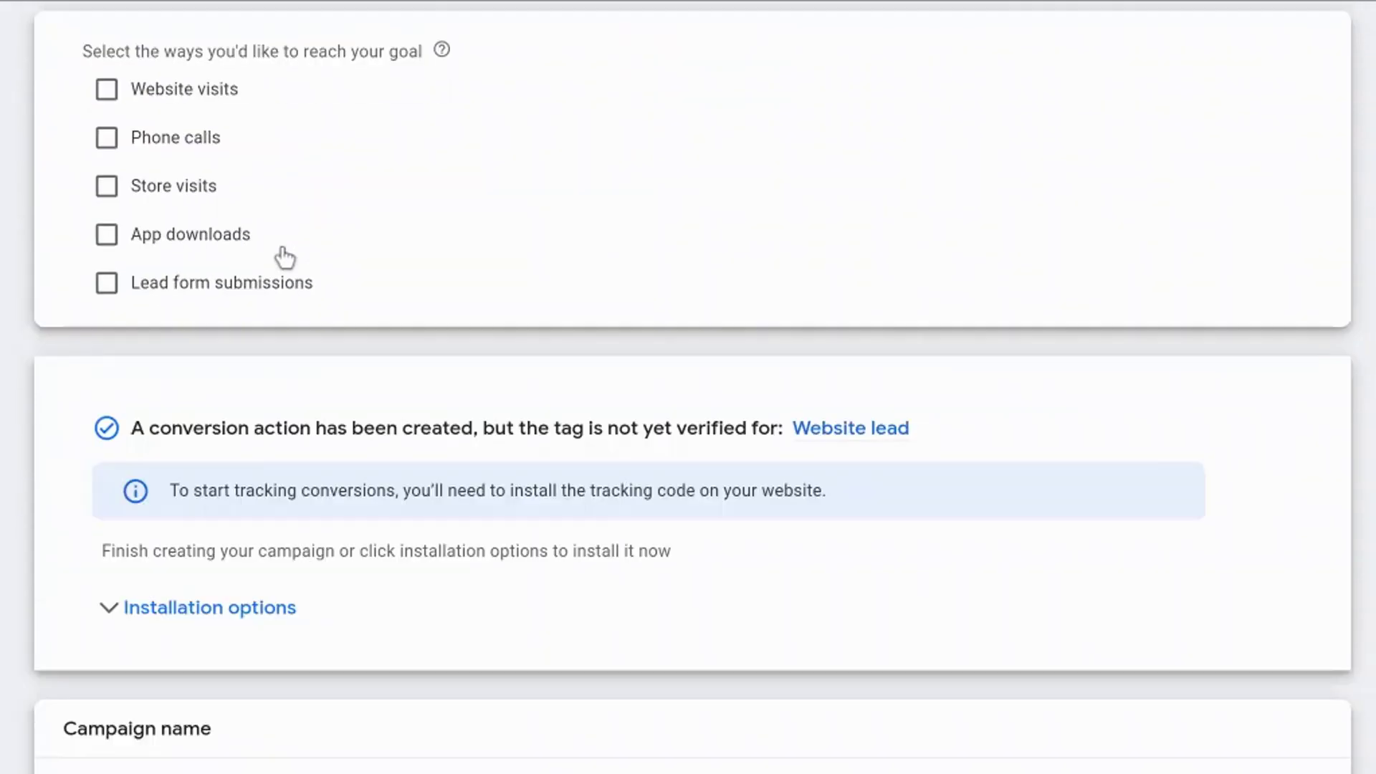
Aim the campaign at website visits and enter the business's website address.
{"action": "left_click", "coordinate": [188, 90]}
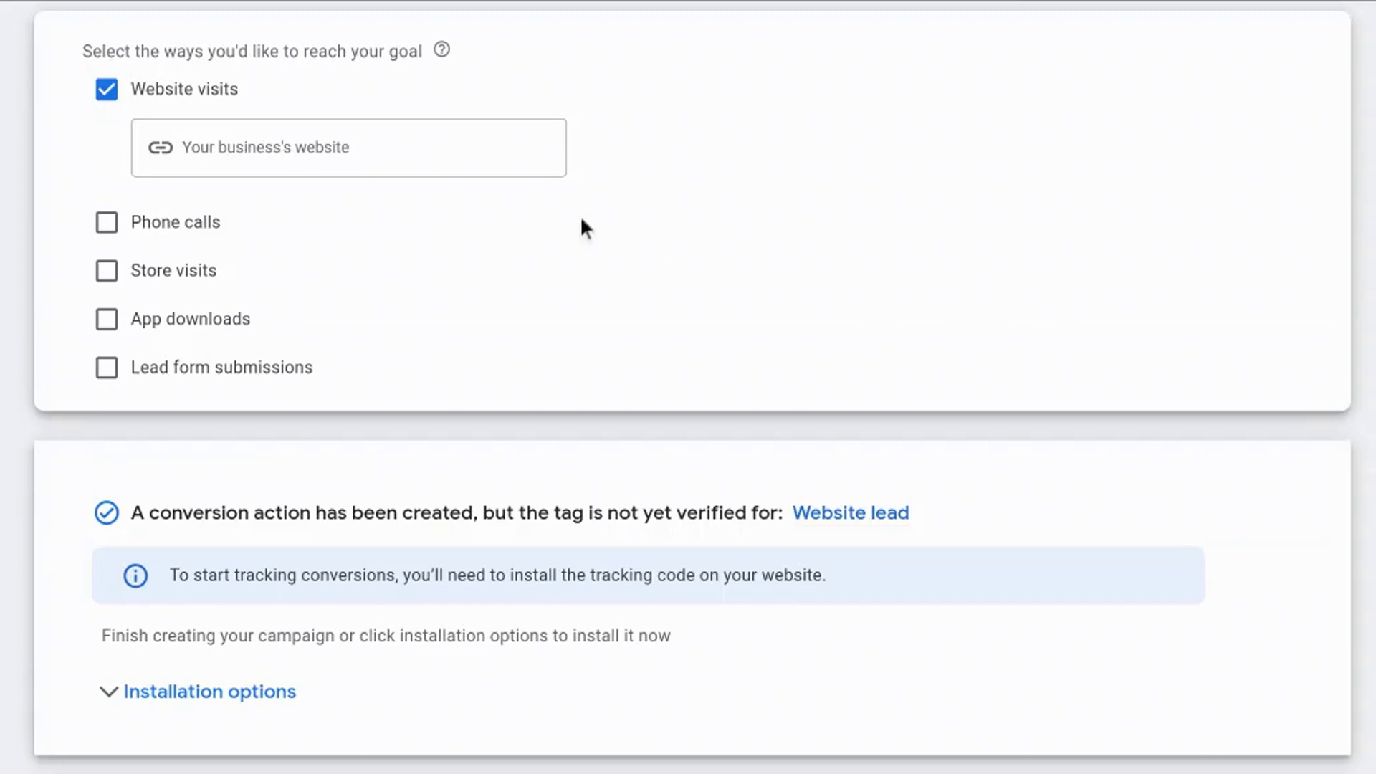
{"action": "left_click", "coordinate": [467, 156]}
{"action": "type", "text": "www"}
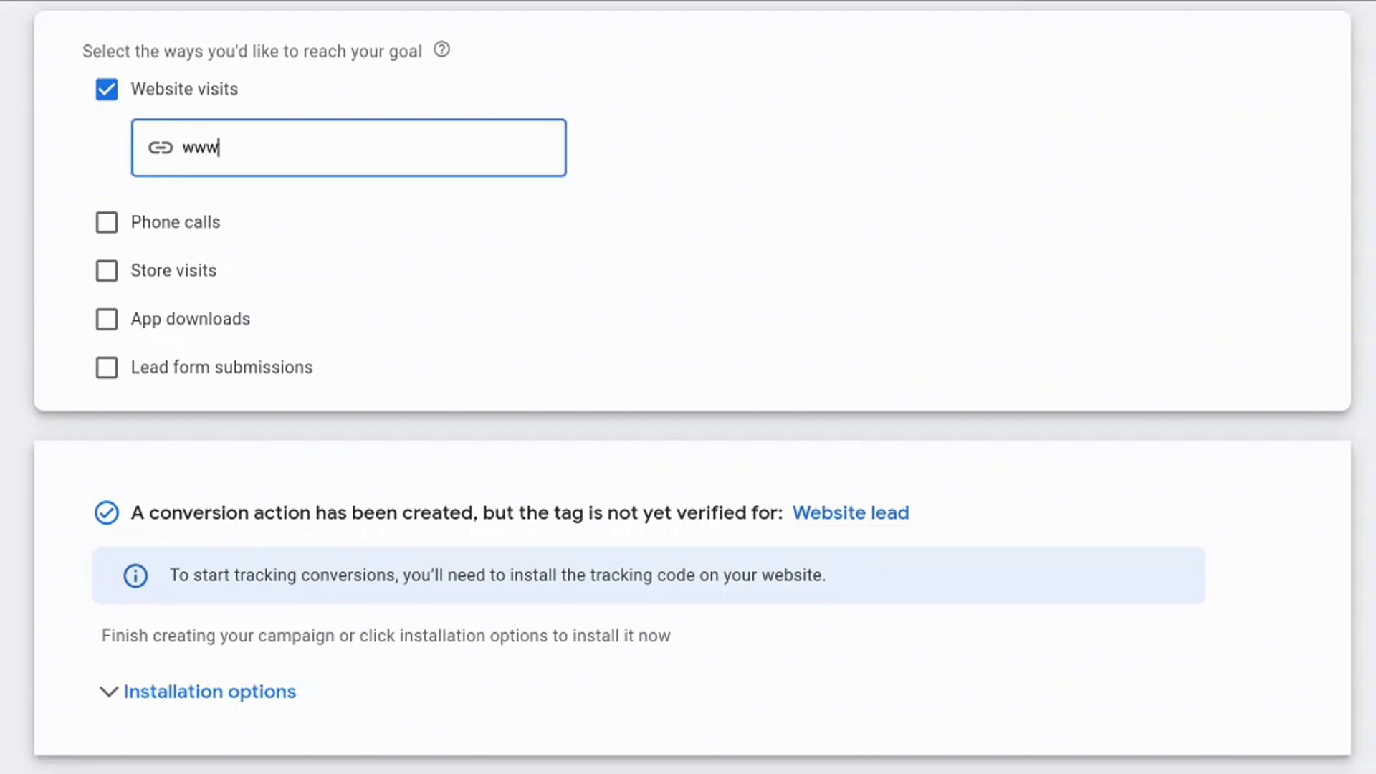
{"action": "type", "text": ".scottredgate.com"}
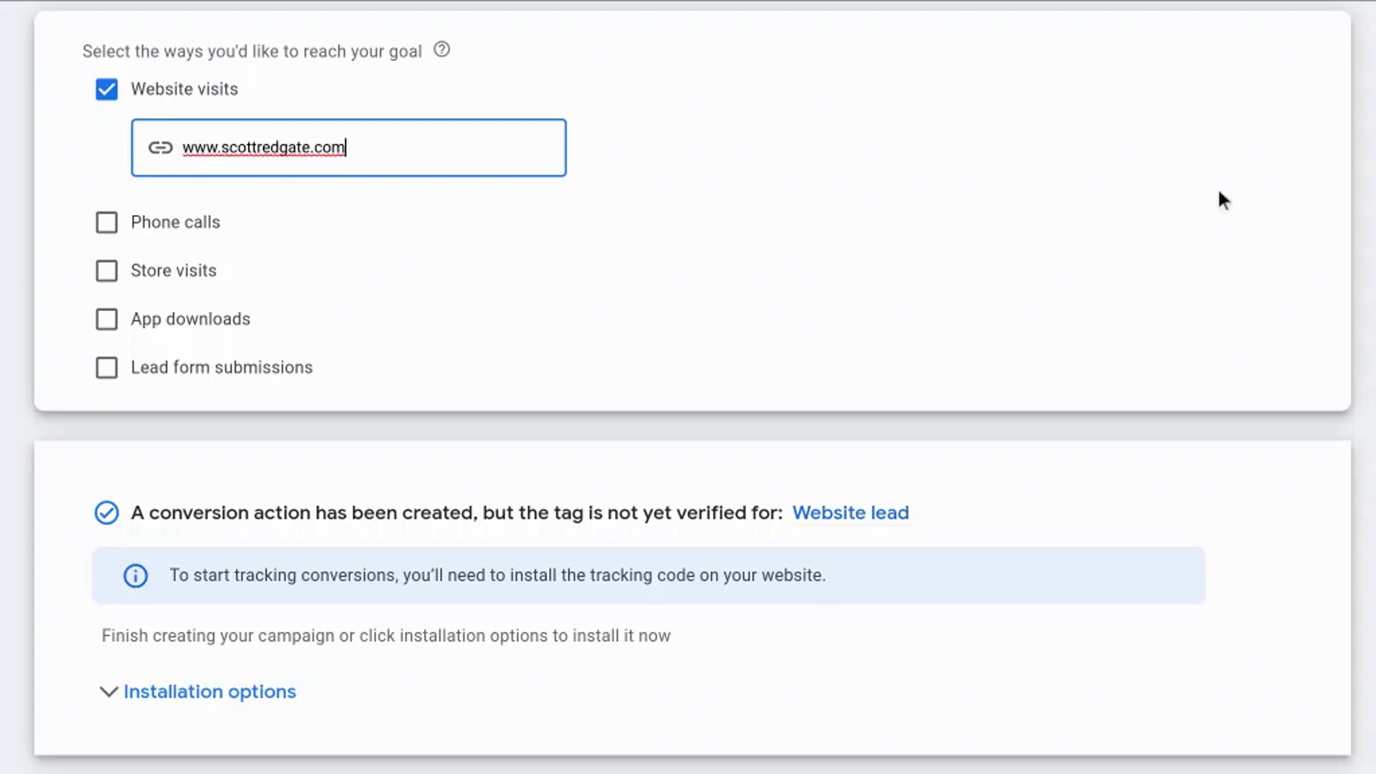
{"action": "left_click", "coordinate": [1236, 240]}
{"action": "scroll", "coordinate": [688, 387], "scroll_direction": "down", "scroll_amount": 5}
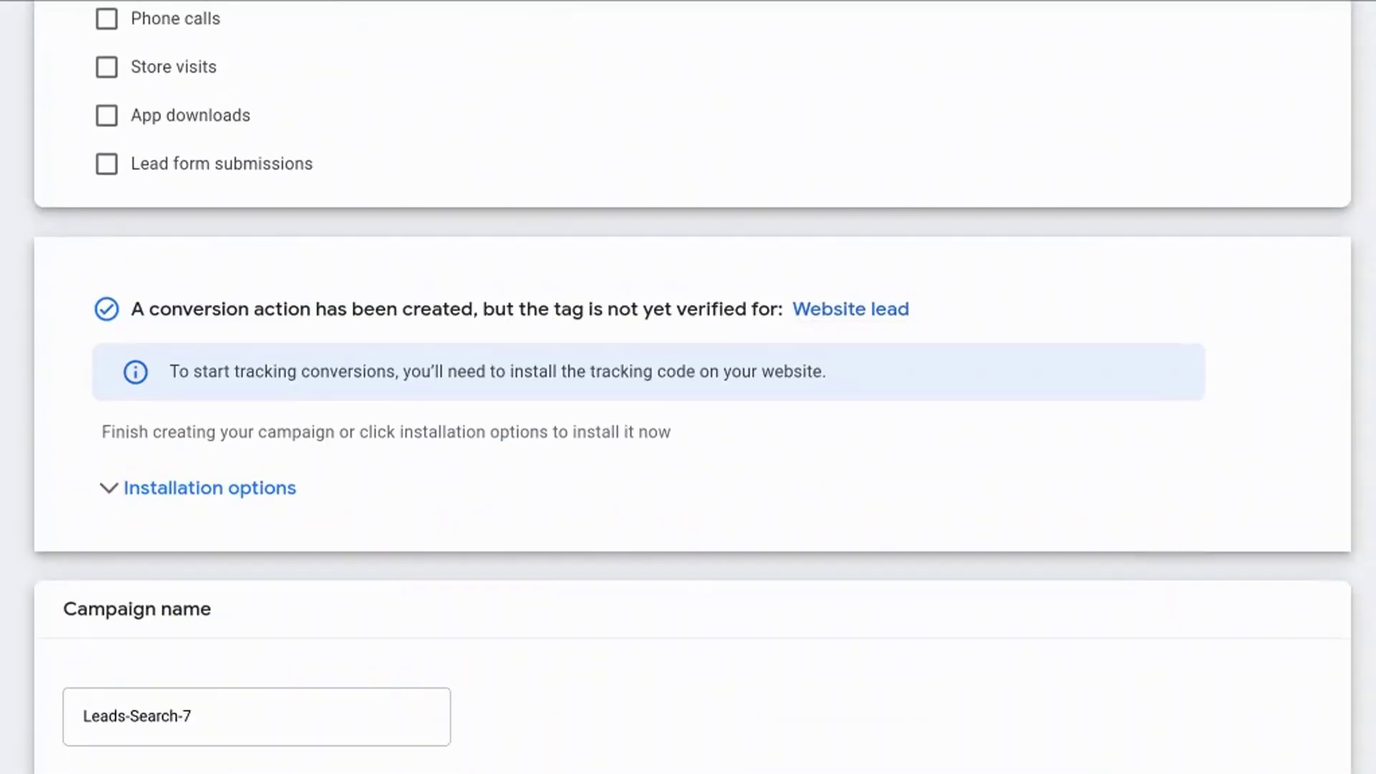
Rename the campaign to 'Search Campaign Test' and continue to bidding.
{"action": "left_click", "coordinate": [203, 566]}
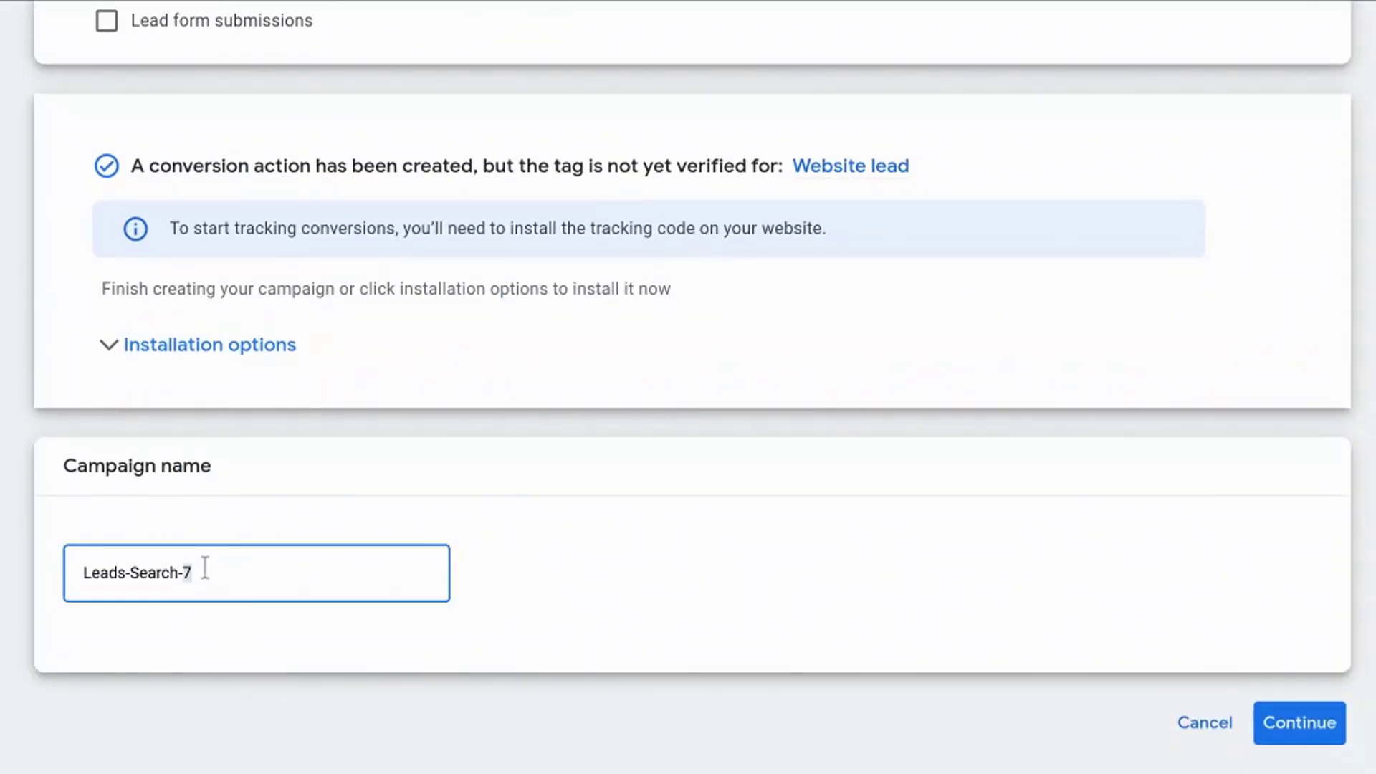
{"action": "key", "text": "ctrl+a"}
{"action": "type", "text": "Search"}
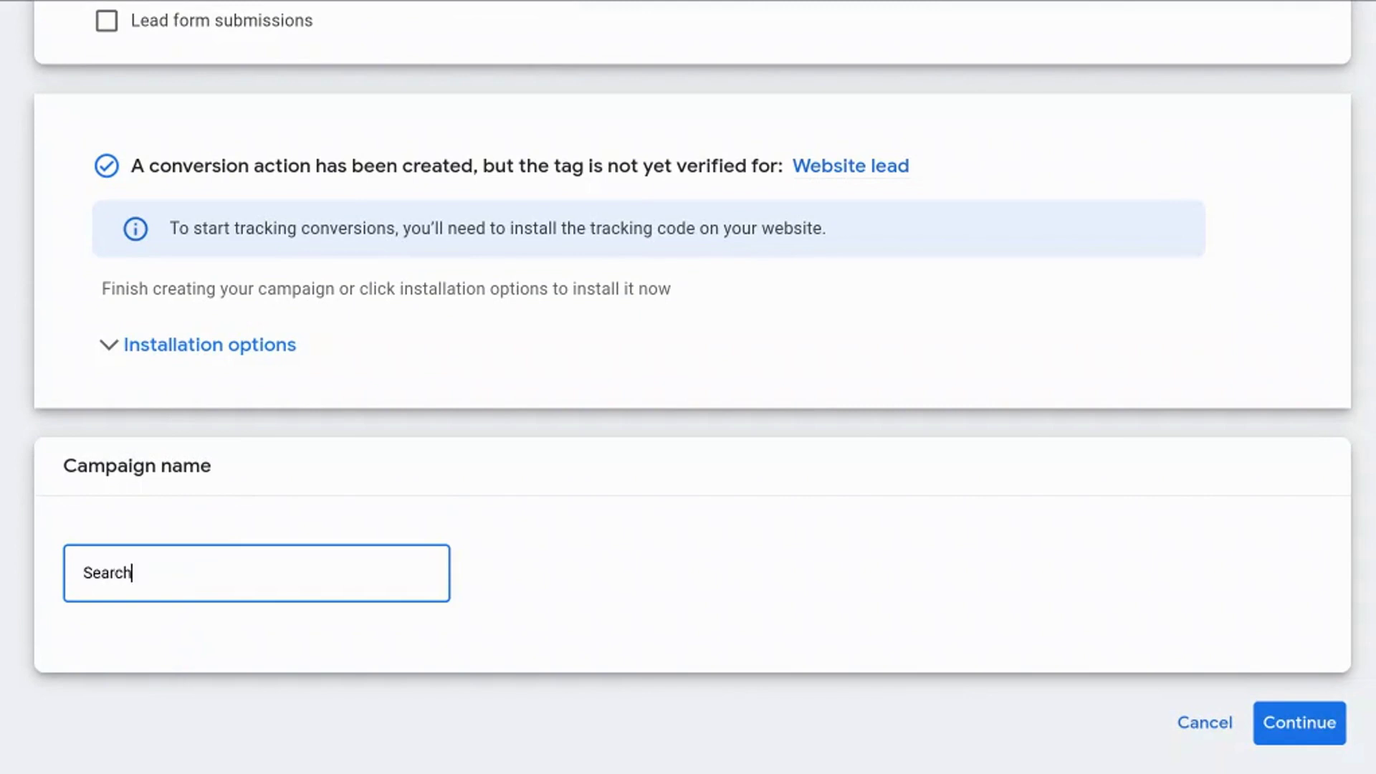
{"action": "type", "text": " Campaign Test"}
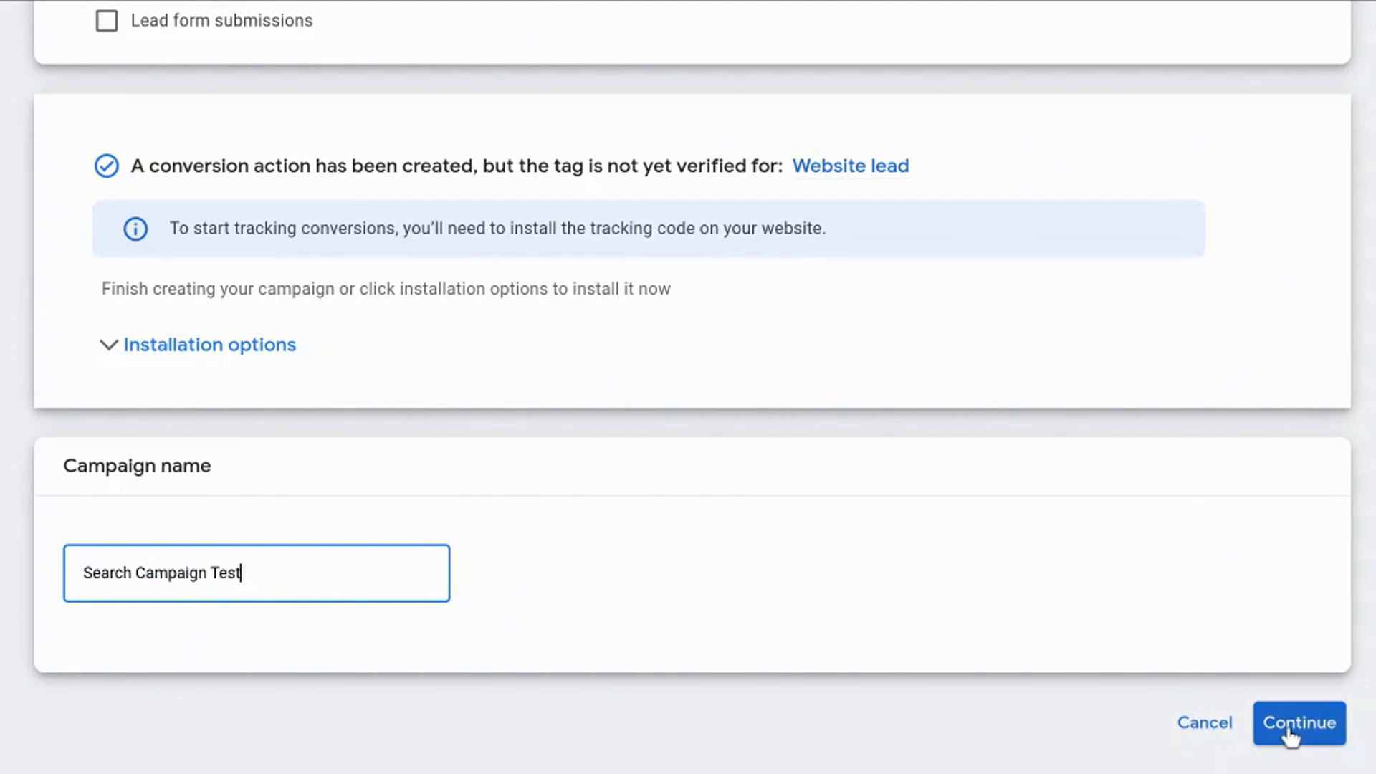
{"action": "left_click", "coordinate": [1290, 735]}
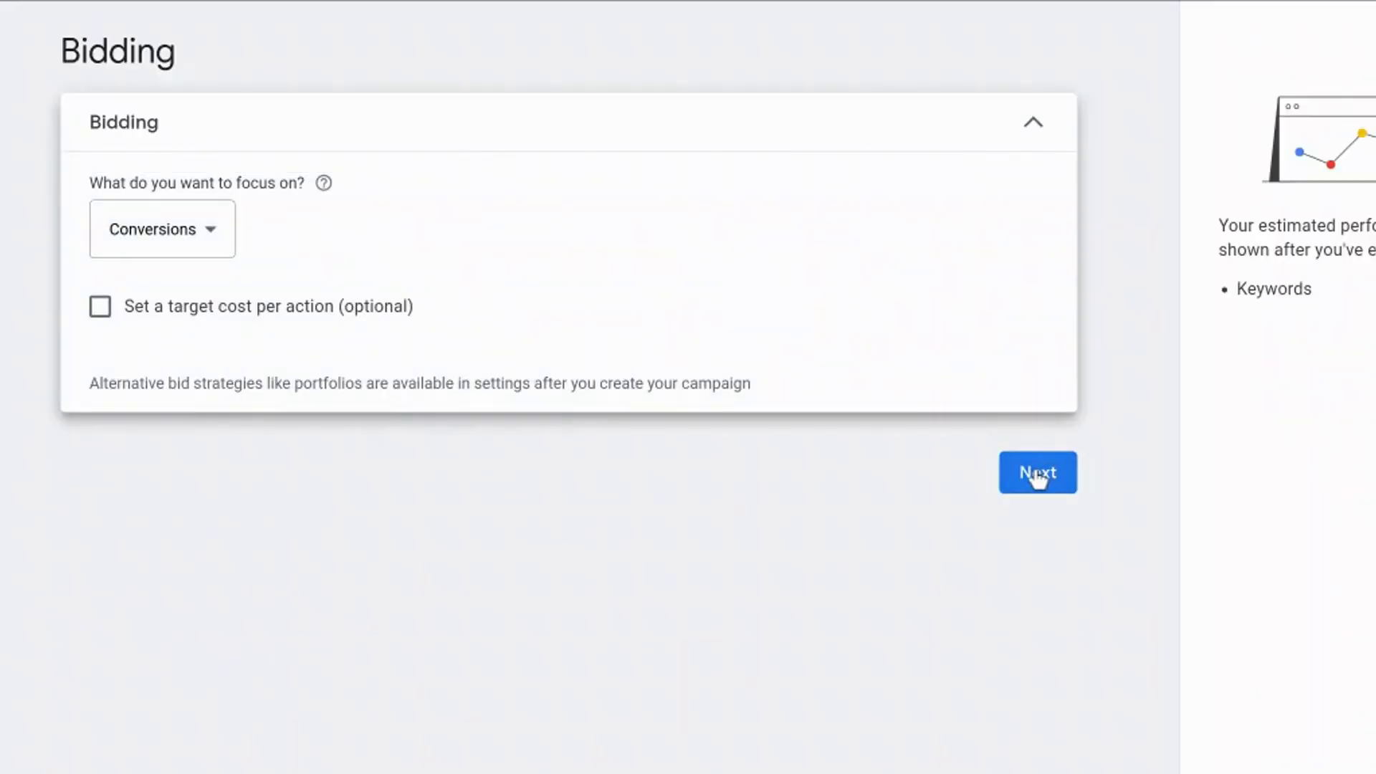
Keep Conversions bidding and exclude the Google Display Network from the campaign's networks.
{"action": "left_click", "coordinate": [1037, 477]}
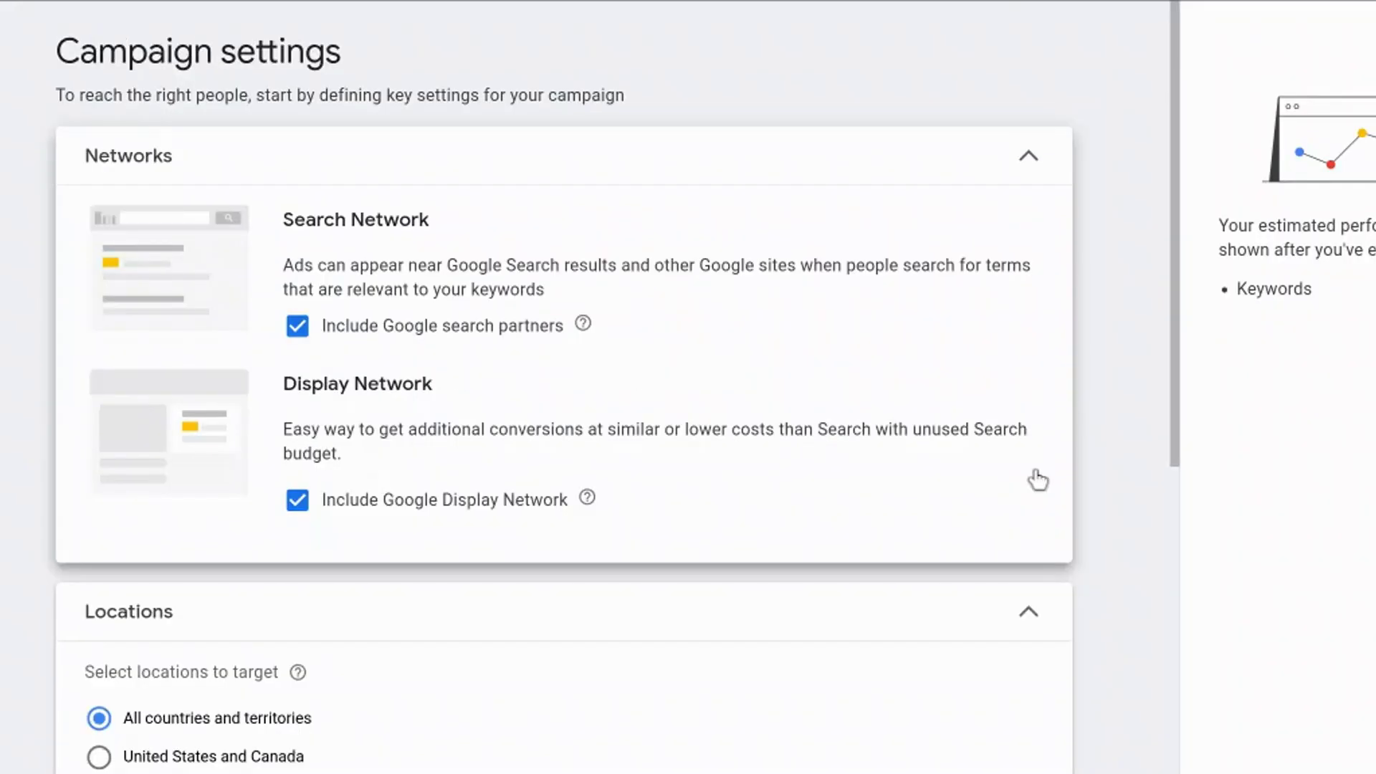
{"action": "left_click", "coordinate": [298, 501]}
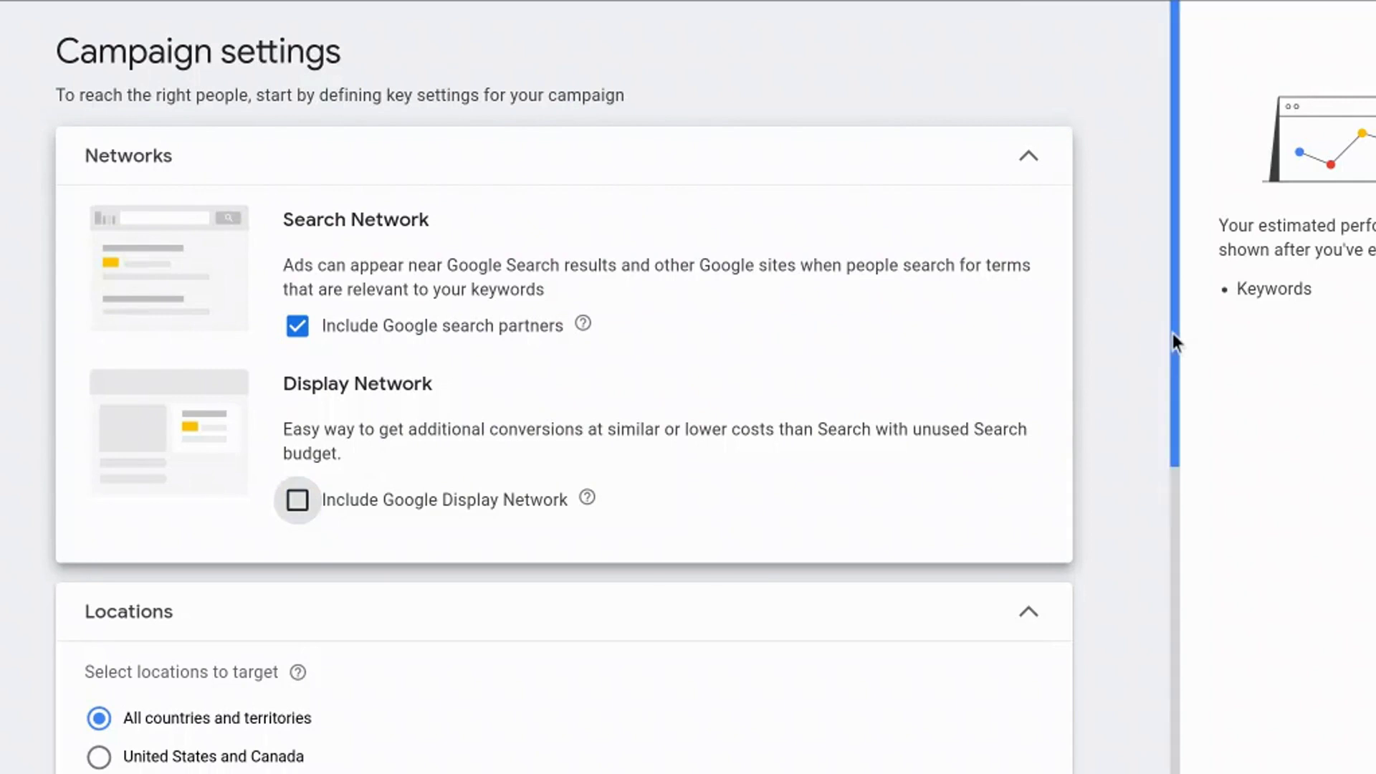
{"action": "scroll", "coordinate": [1168, 394], "scroll_direction": "down", "scroll_amount": 7}
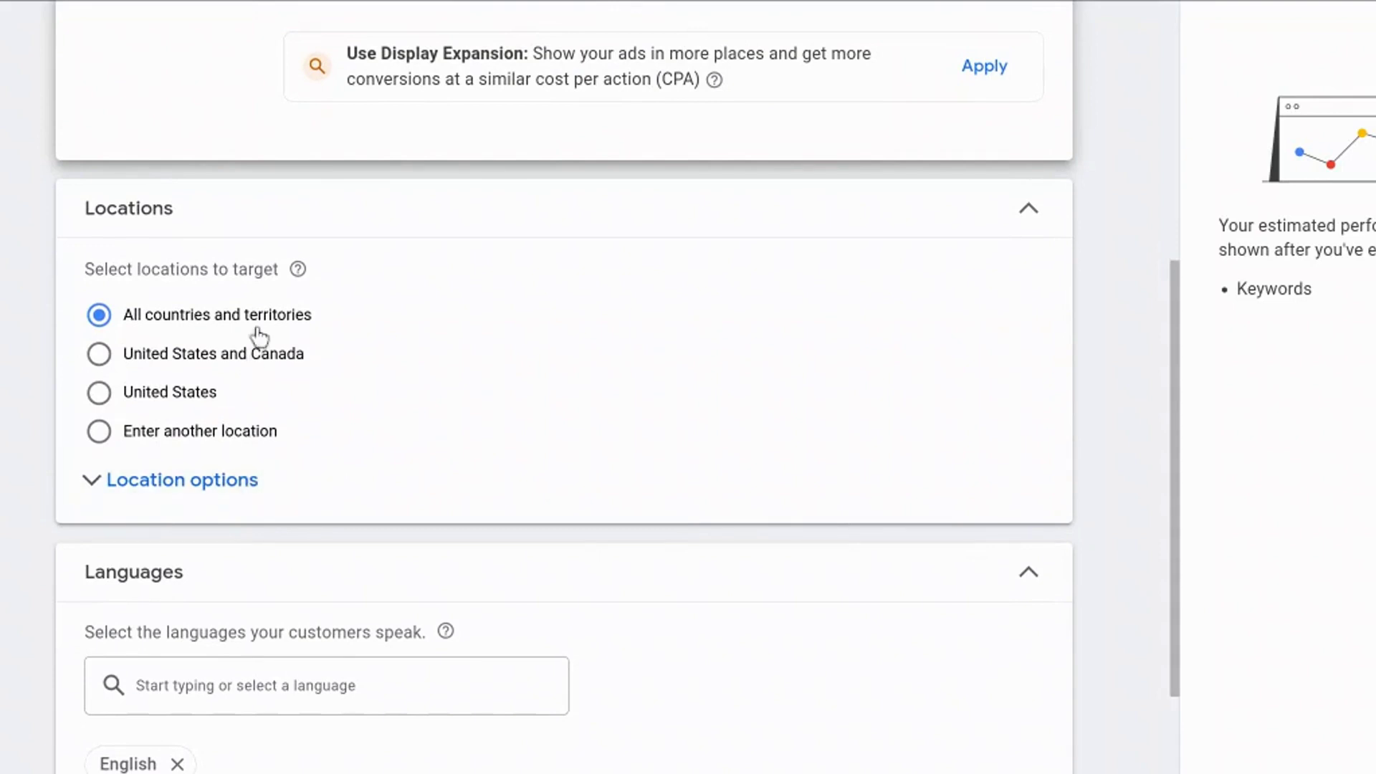
{"action": "mouse_move", "coordinate": [299, 273]}
Switch to a custom location and target the city of Charlottesville, Virginia found by searching 'charlottes'.
{"action": "left_click", "coordinate": [170, 434]}
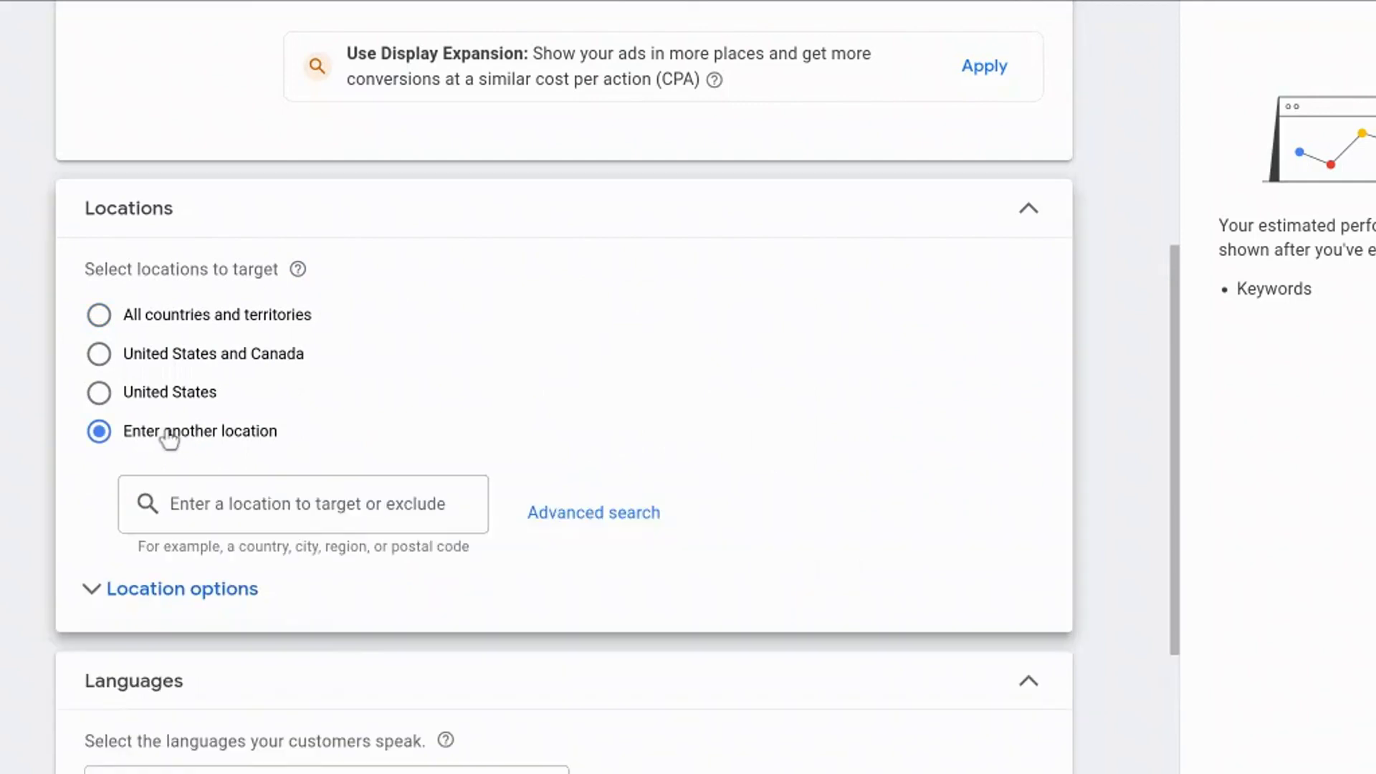
{"action": "left_click", "coordinate": [289, 504]}
{"action": "type", "text": "c"}
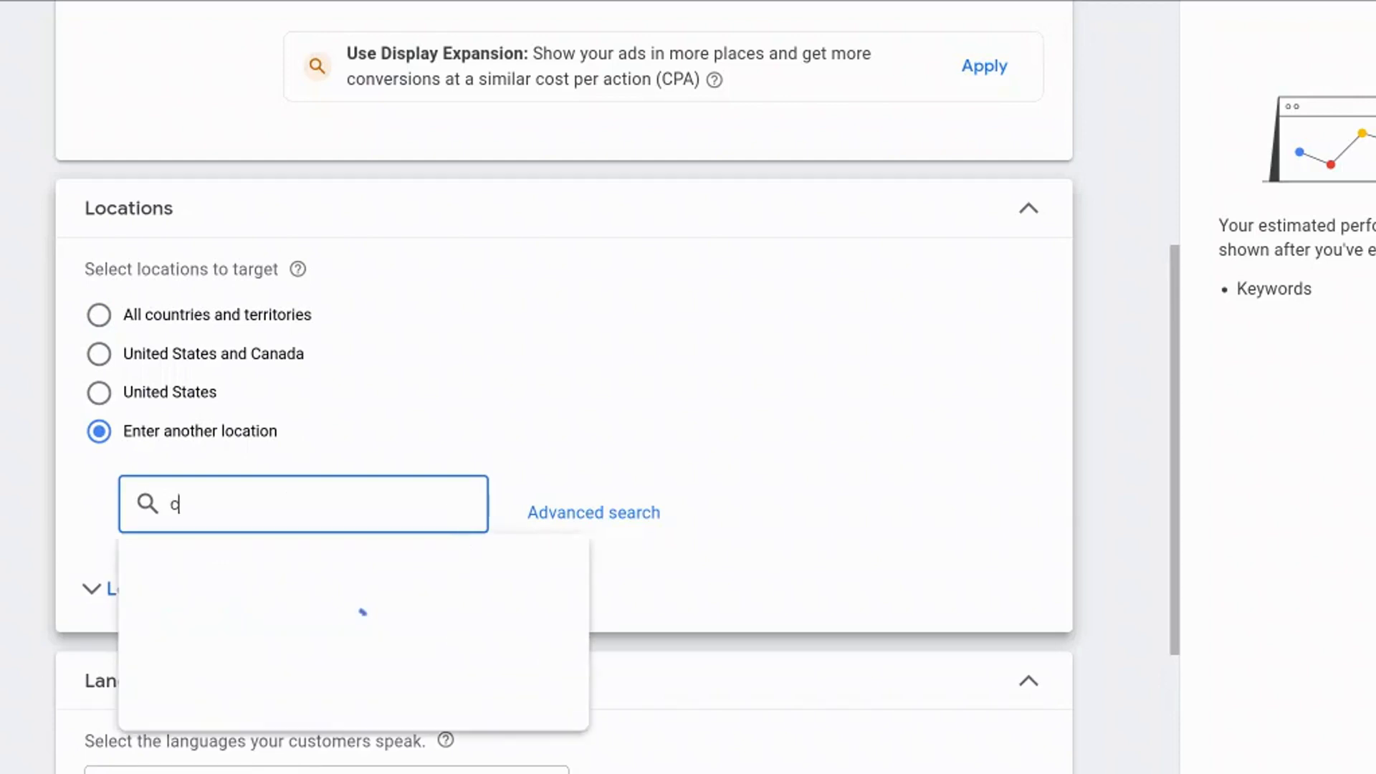
{"action": "type", "text": "harlottes"}
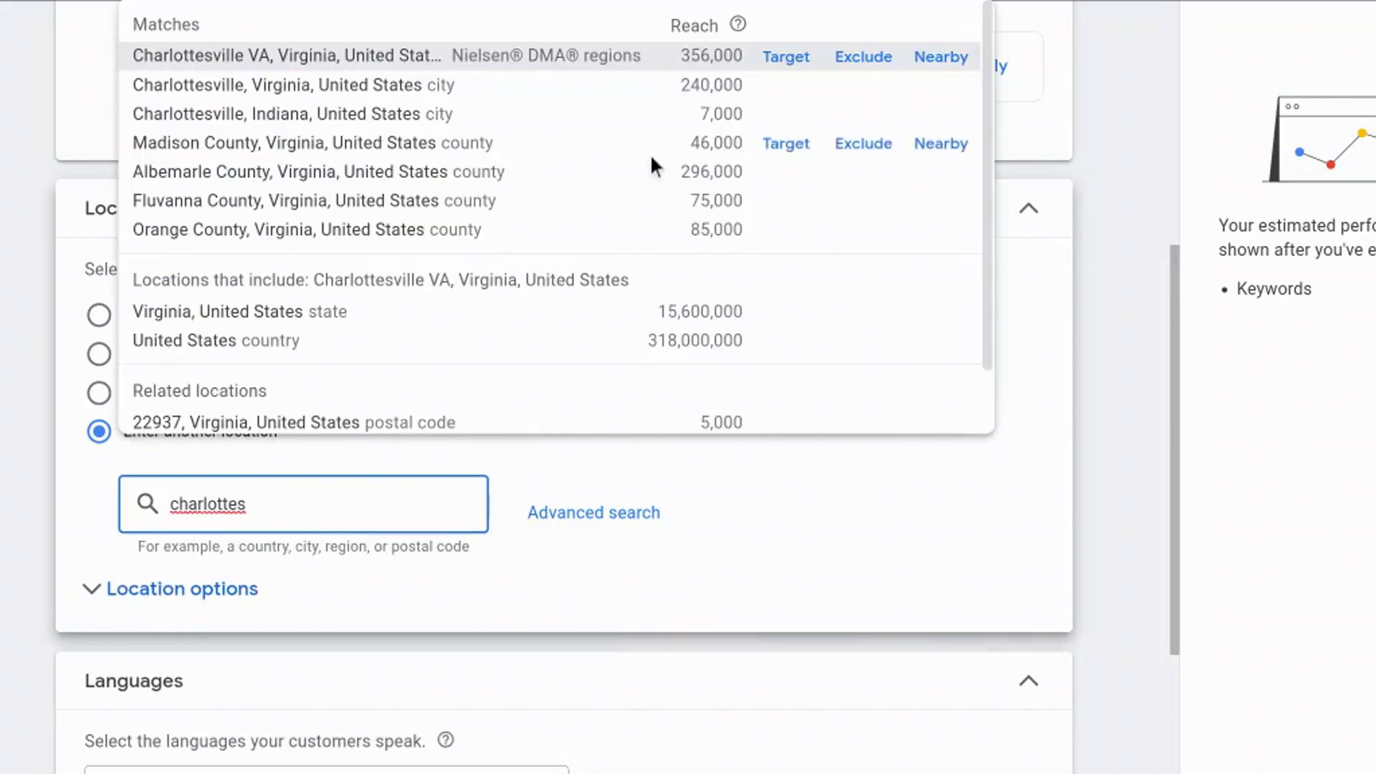
{"action": "left_click", "coordinate": [785, 86]}
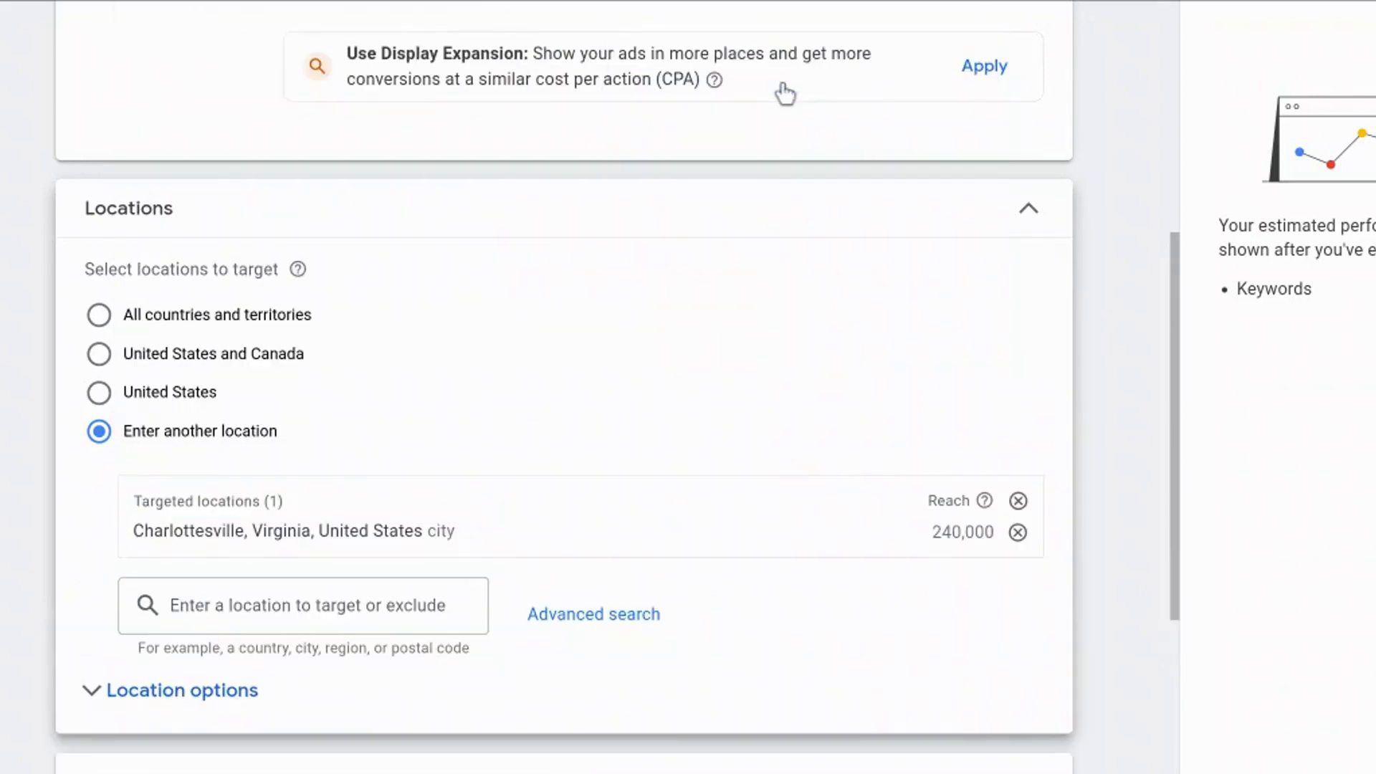
In the map-based location search, add Waynesboro, Virginia as a targeted city.
{"action": "left_click", "coordinate": [609, 616]}
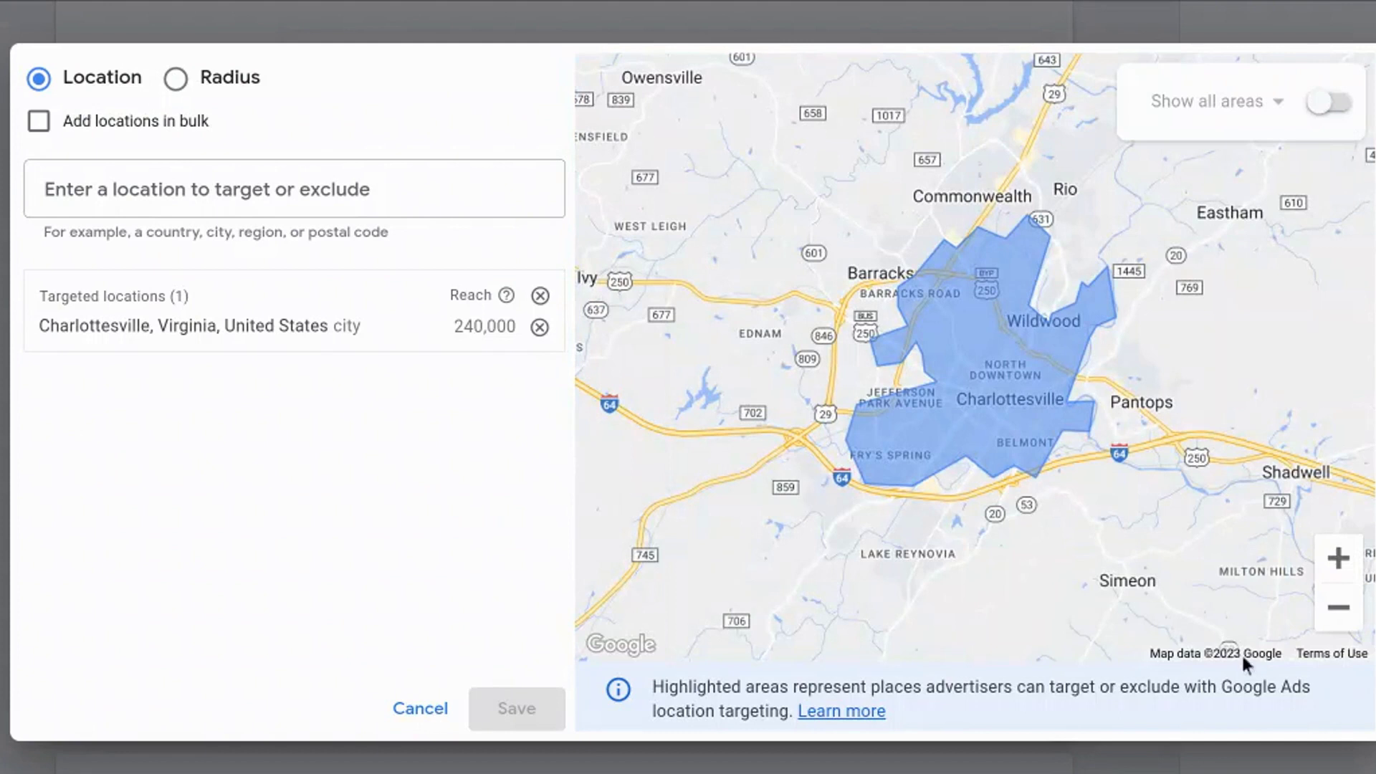
{"action": "left_click", "coordinate": [1345, 615]}
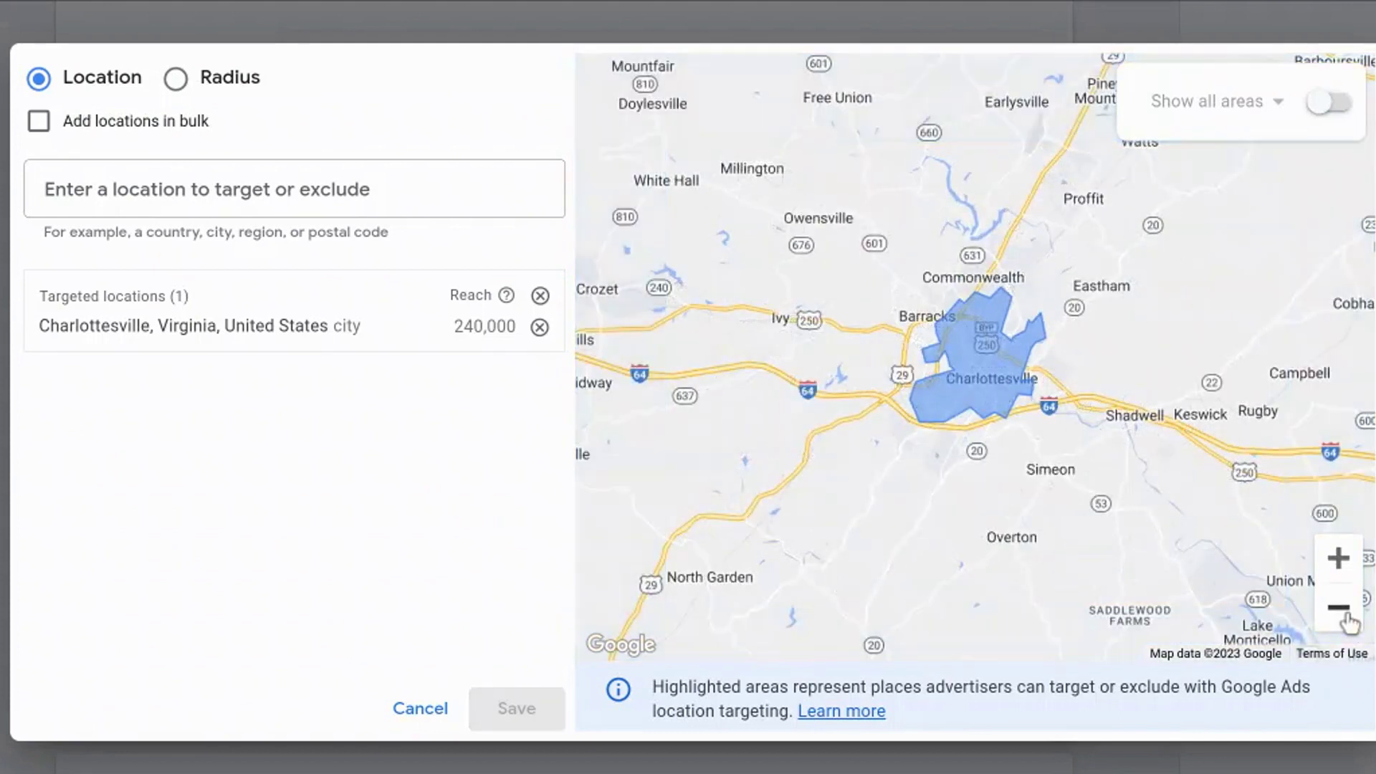
{"action": "left_click", "coordinate": [1346, 615]}
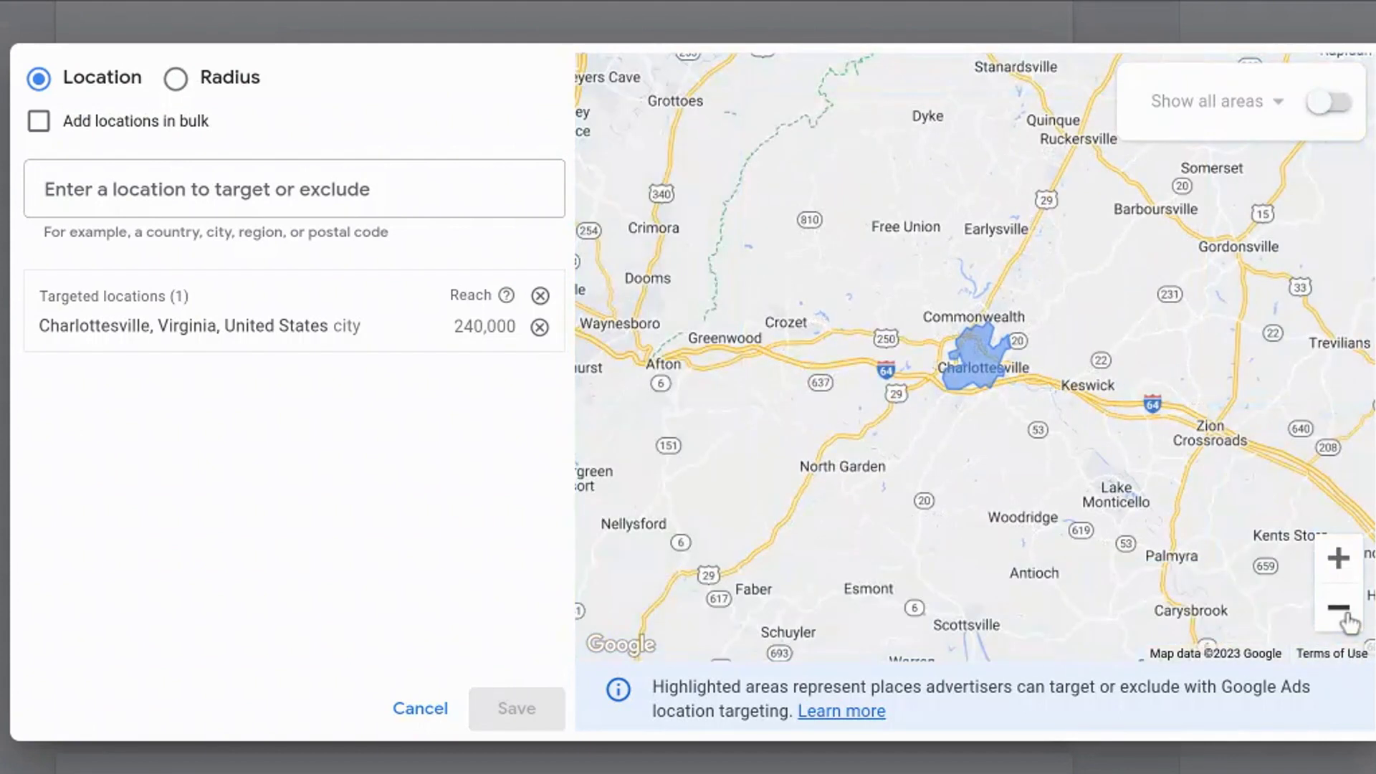
{"action": "left_click", "coordinate": [1346, 615]}
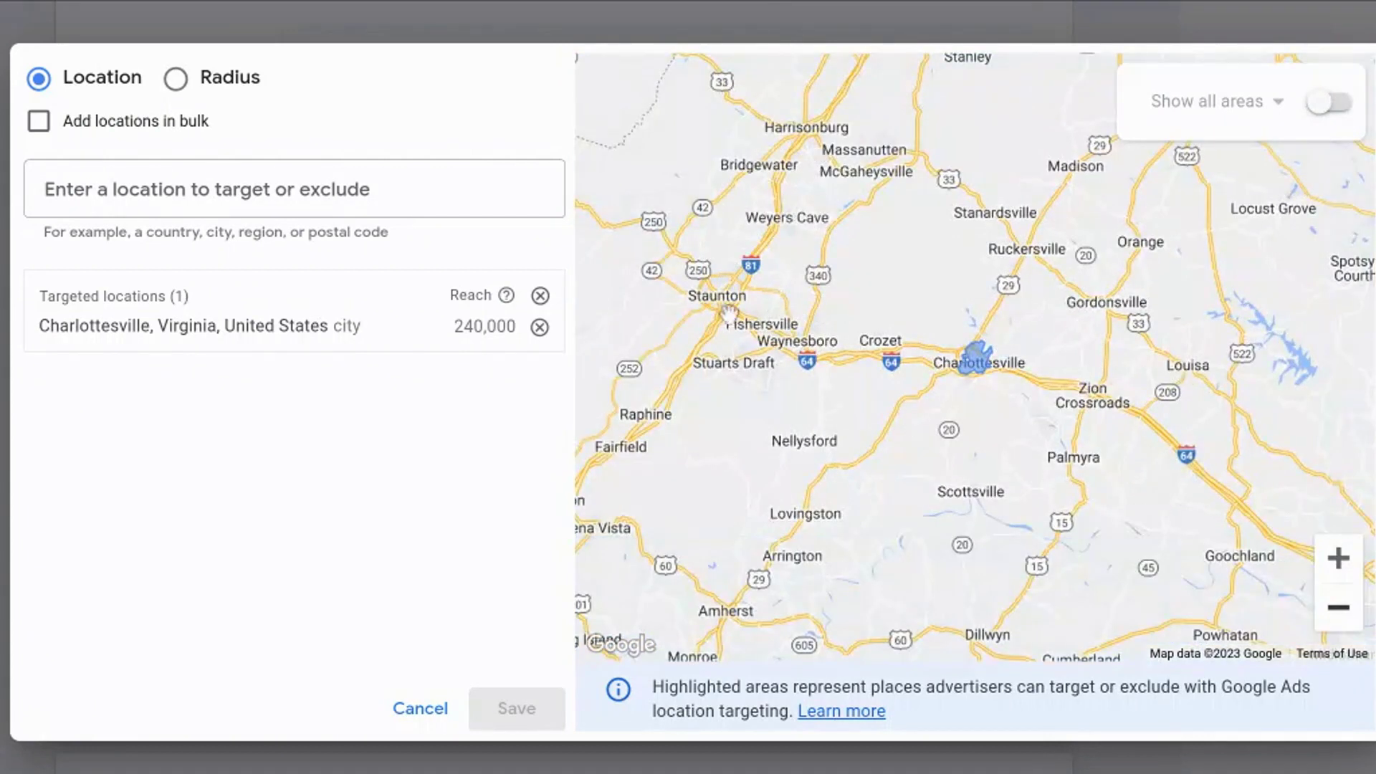
{"action": "left_click", "coordinate": [327, 201]}
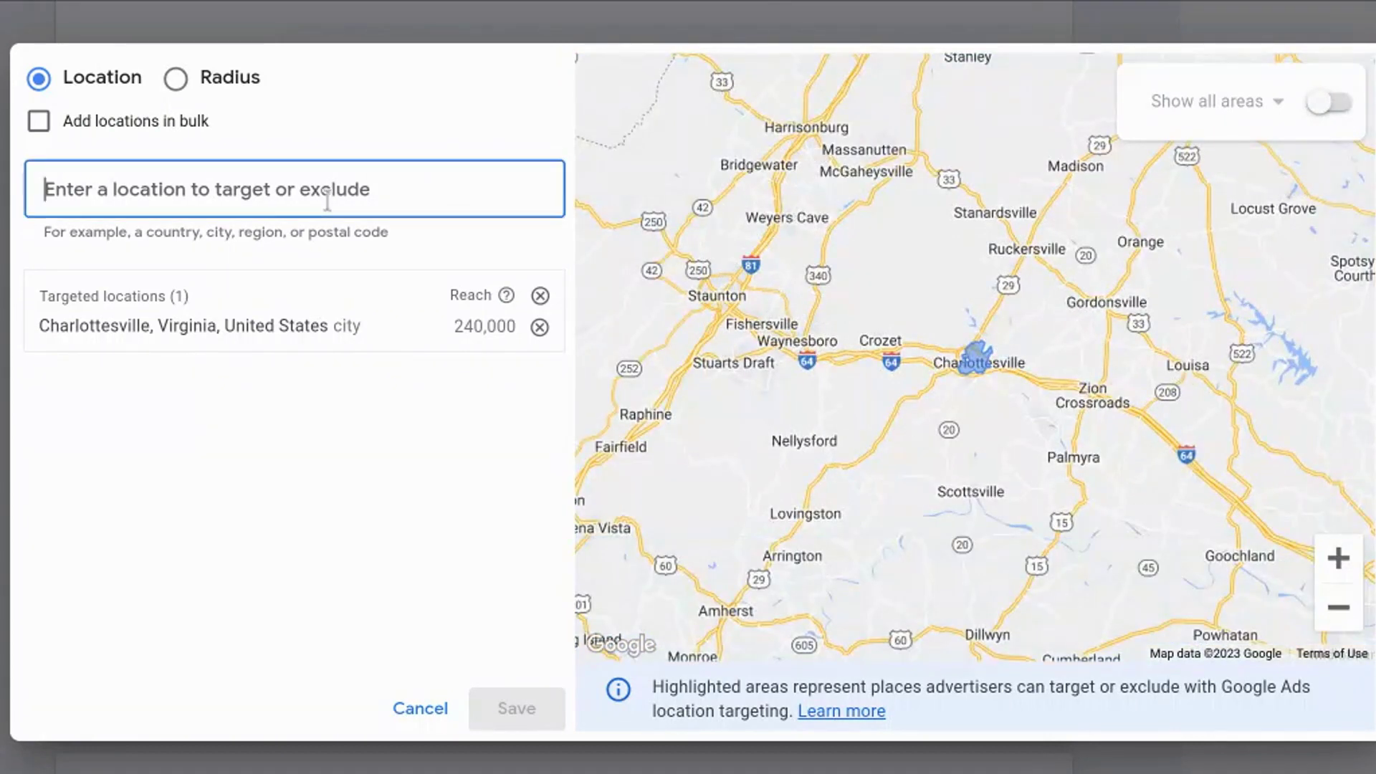
{"action": "type", "text": "wa"}
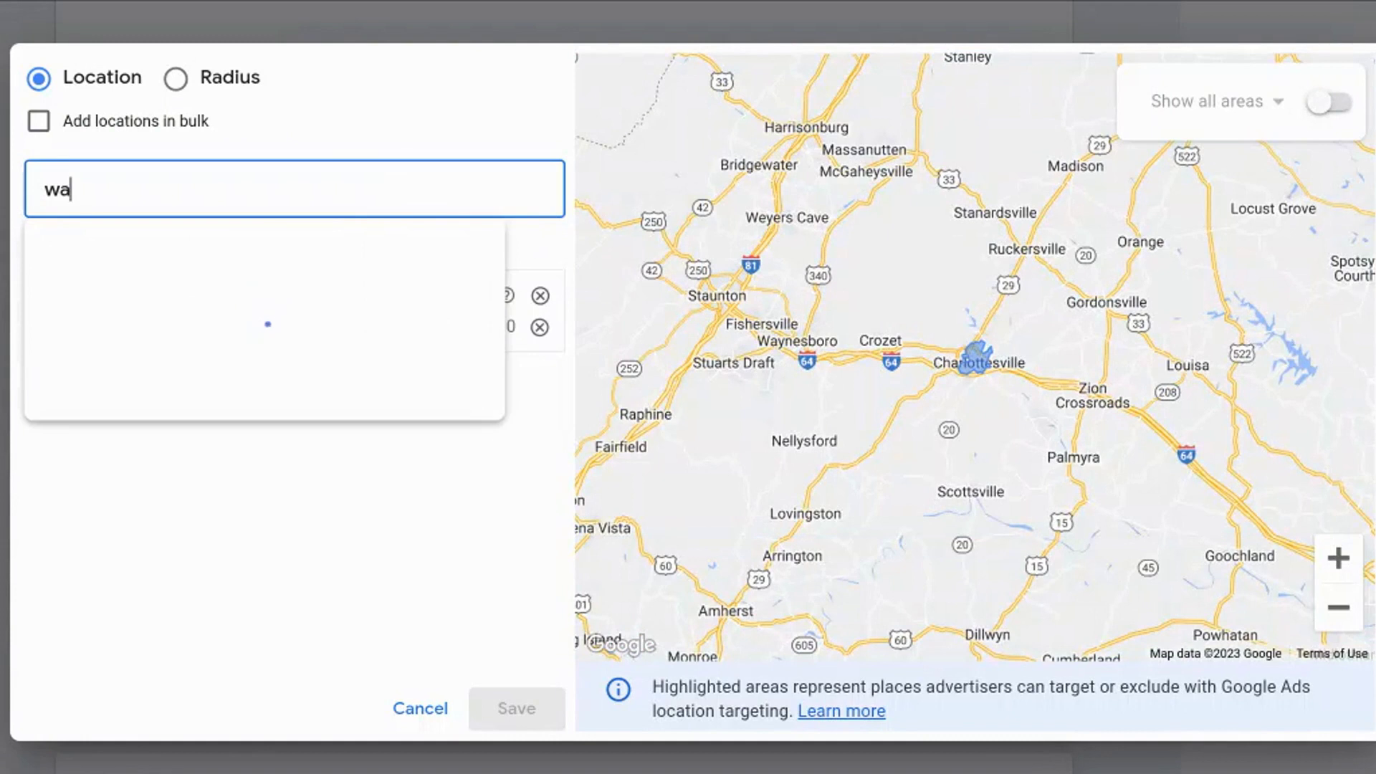
{"action": "type", "text": "yne"}
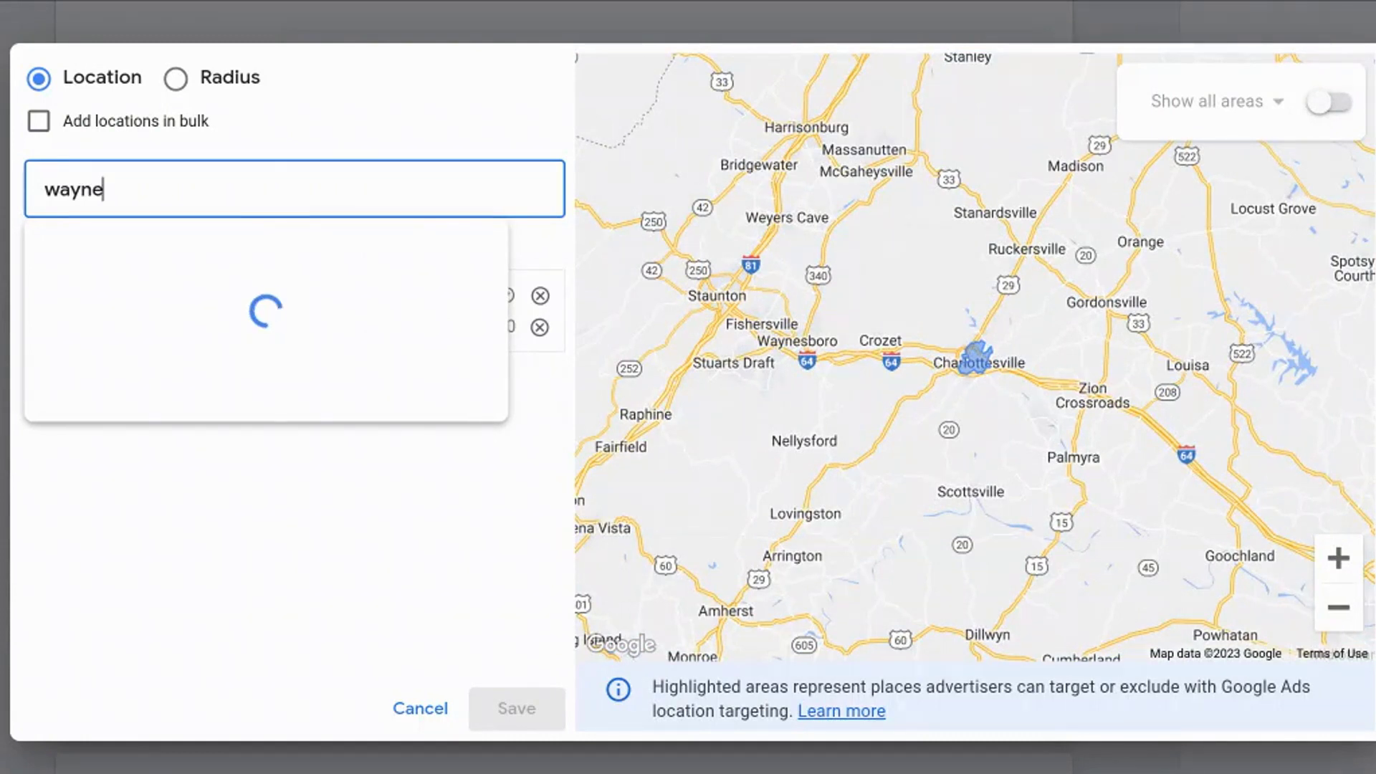
{"action": "type", "text": "sboro"}
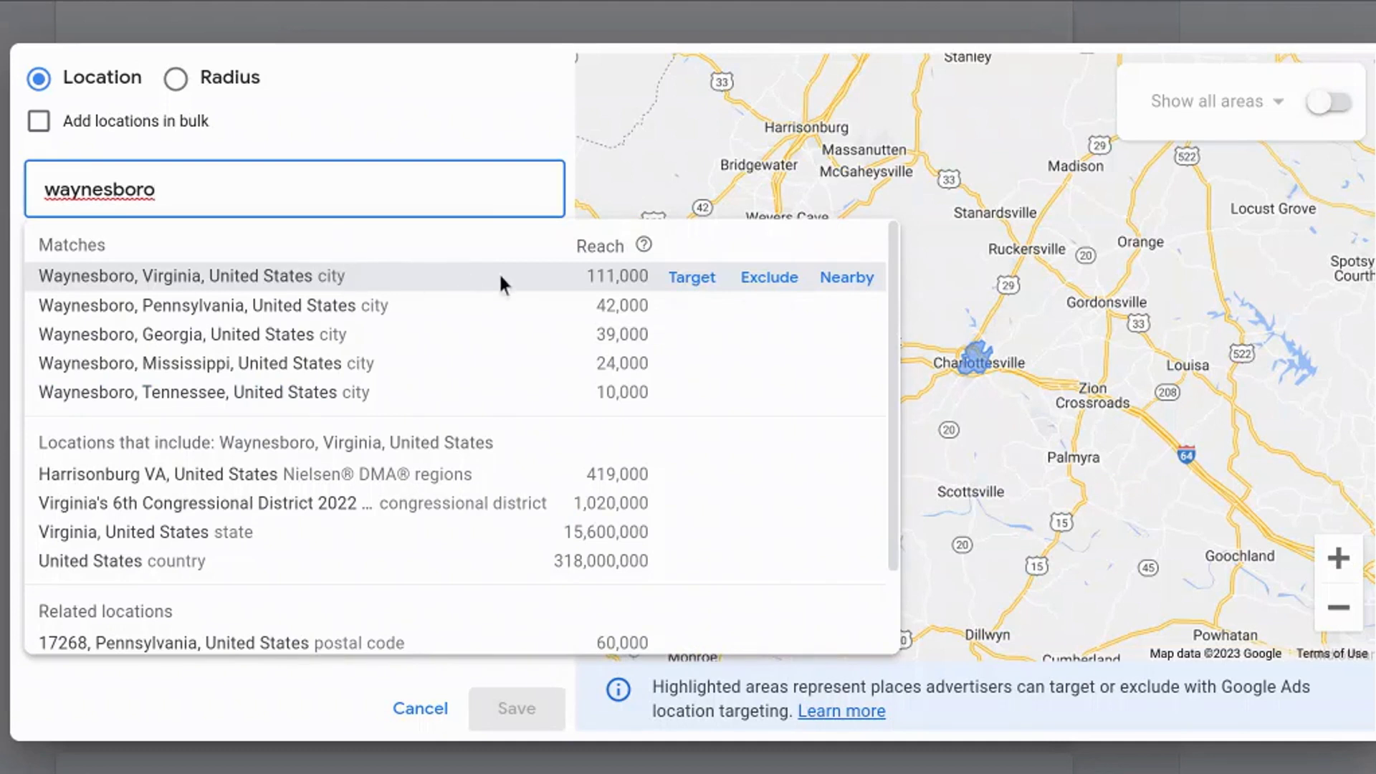
{"action": "left_click", "coordinate": [692, 286]}
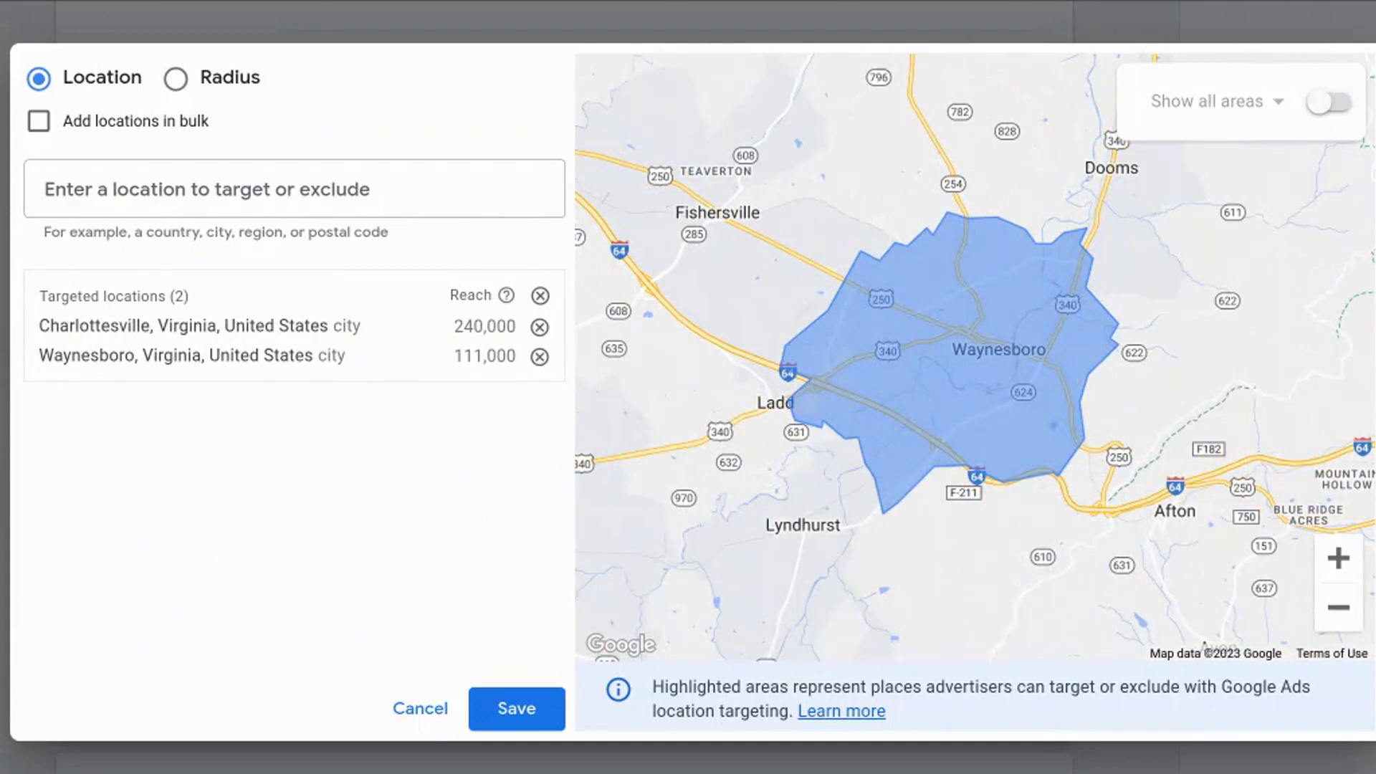
{"action": "double_click", "coordinate": [1350, 622]}
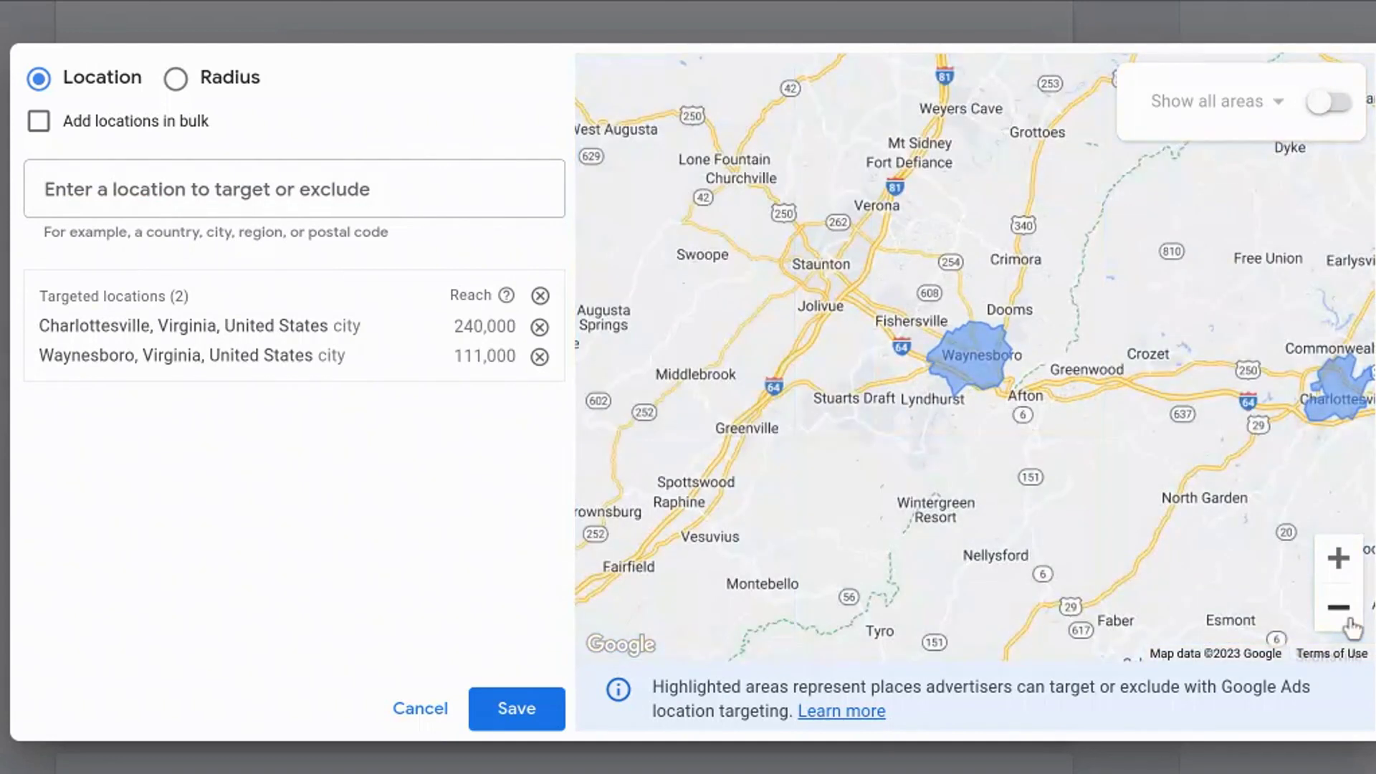
{"action": "left_click", "coordinate": [1350, 622]}
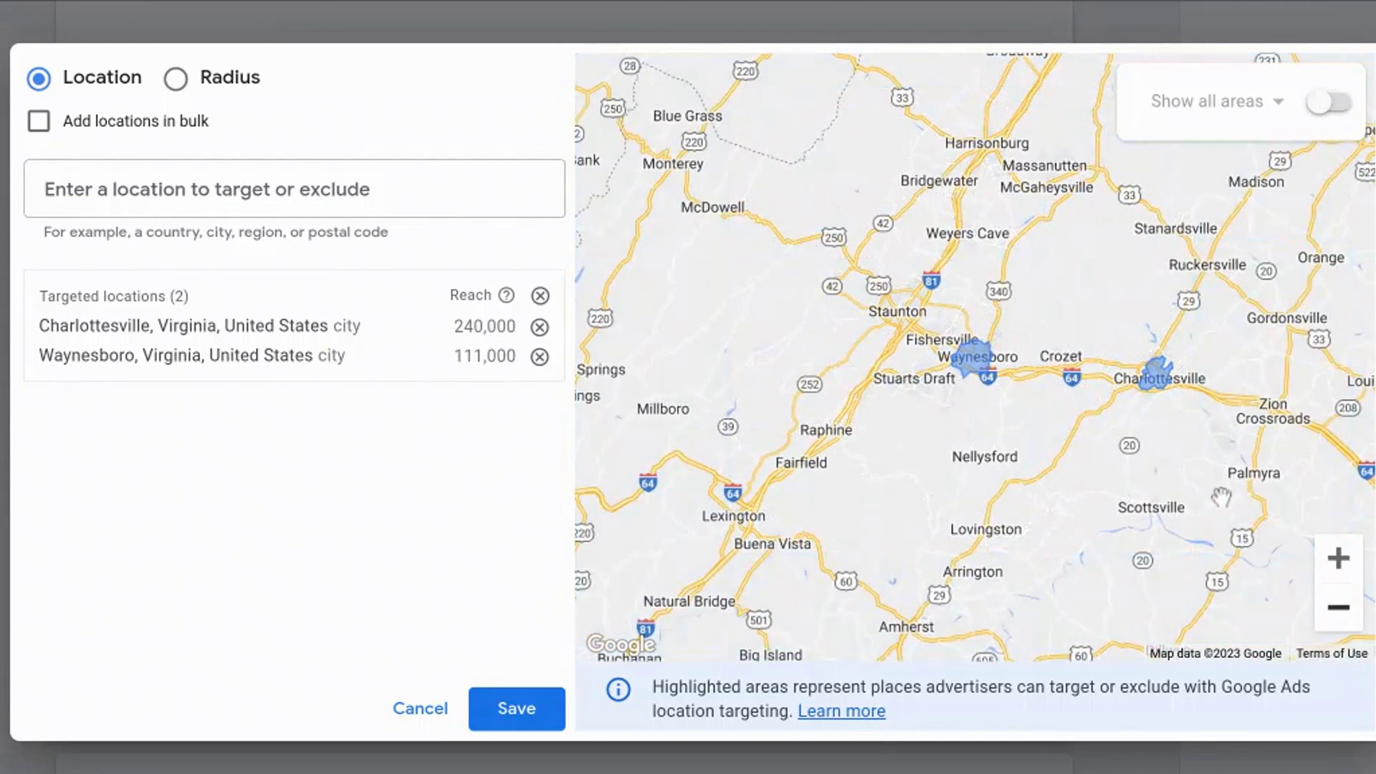
Use Radius targeting to add 10-mile areas around Charlottesville, VA and Crozet, VA.
{"action": "left_click", "coordinate": [176, 79]}
{"action": "left_click", "coordinate": [175, 190]}
{"action": "type", "text": "ch"}
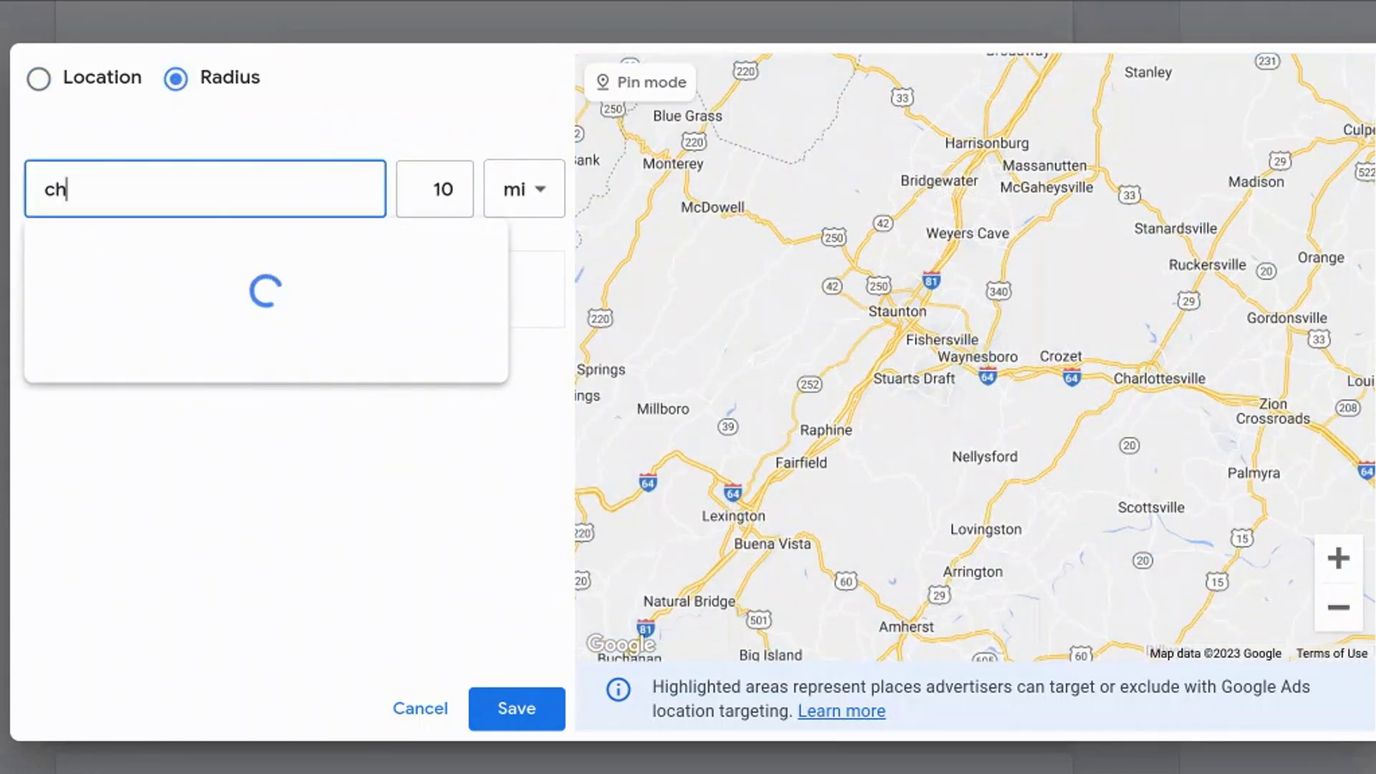
{"action": "type", "text": "arlottesville"}
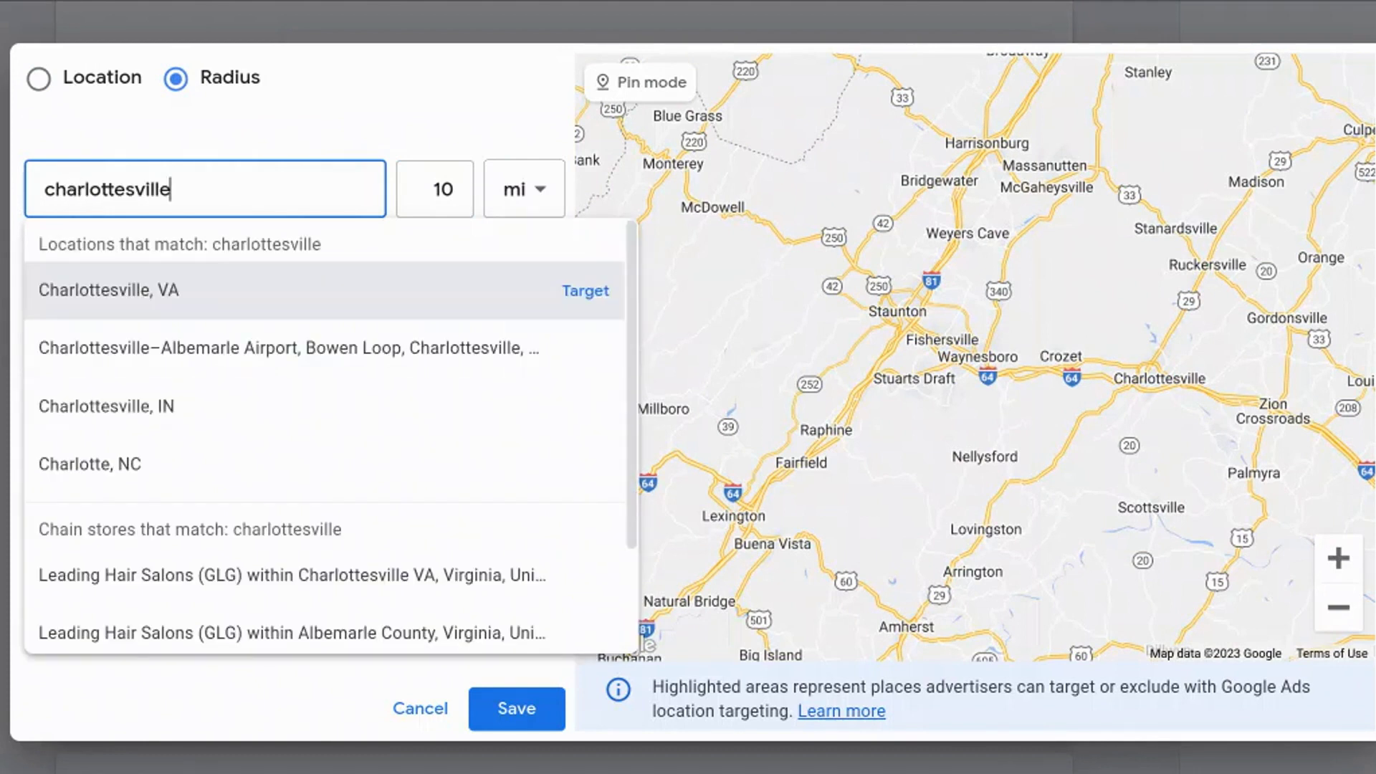
{"action": "left_click", "coordinate": [584, 293]}
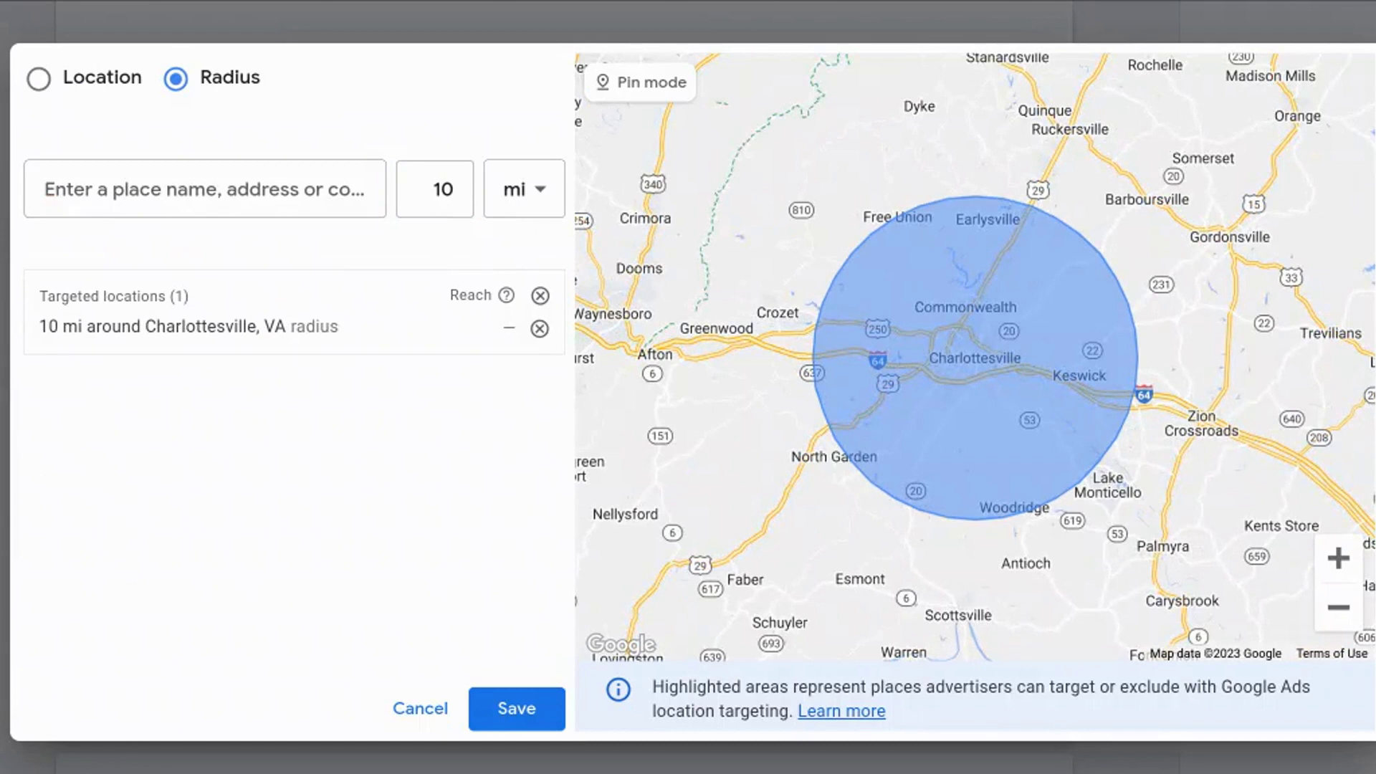
{"action": "left_click", "coordinate": [204, 189]}
{"action": "type", "text": "cr"}
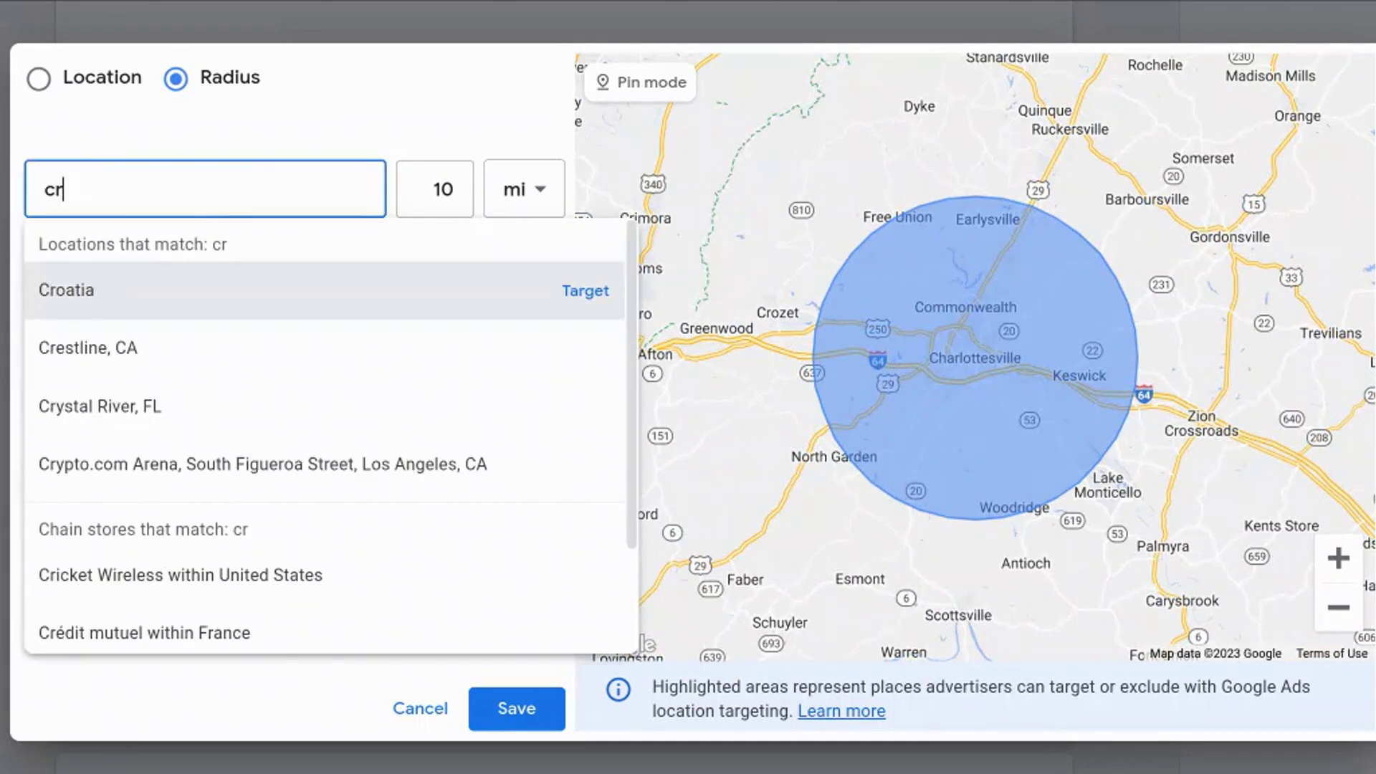
{"action": "type", "text": "oz"}
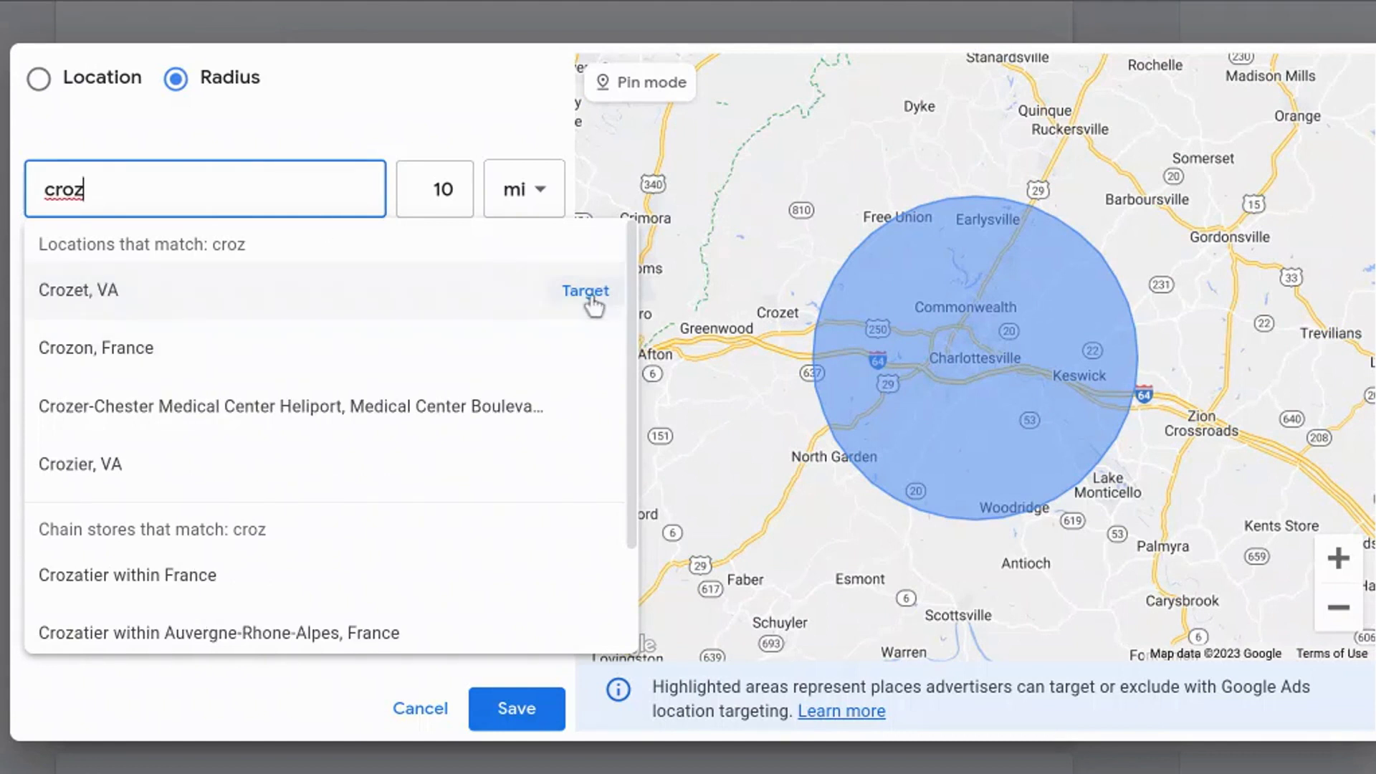
{"action": "left_click", "coordinate": [592, 298]}
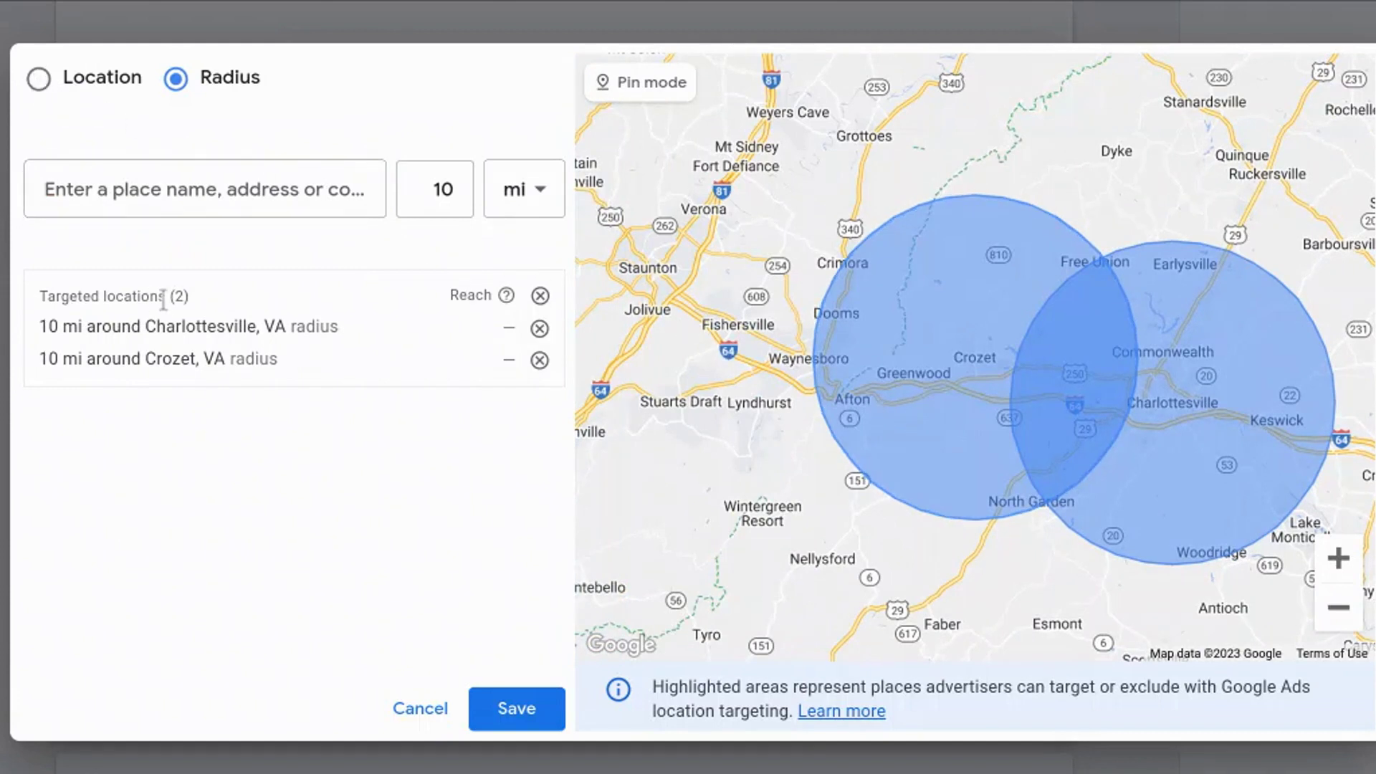
{"action": "mouse_move", "coordinate": [405, 344]}
{"action": "left_click", "coordinate": [43, 77]}
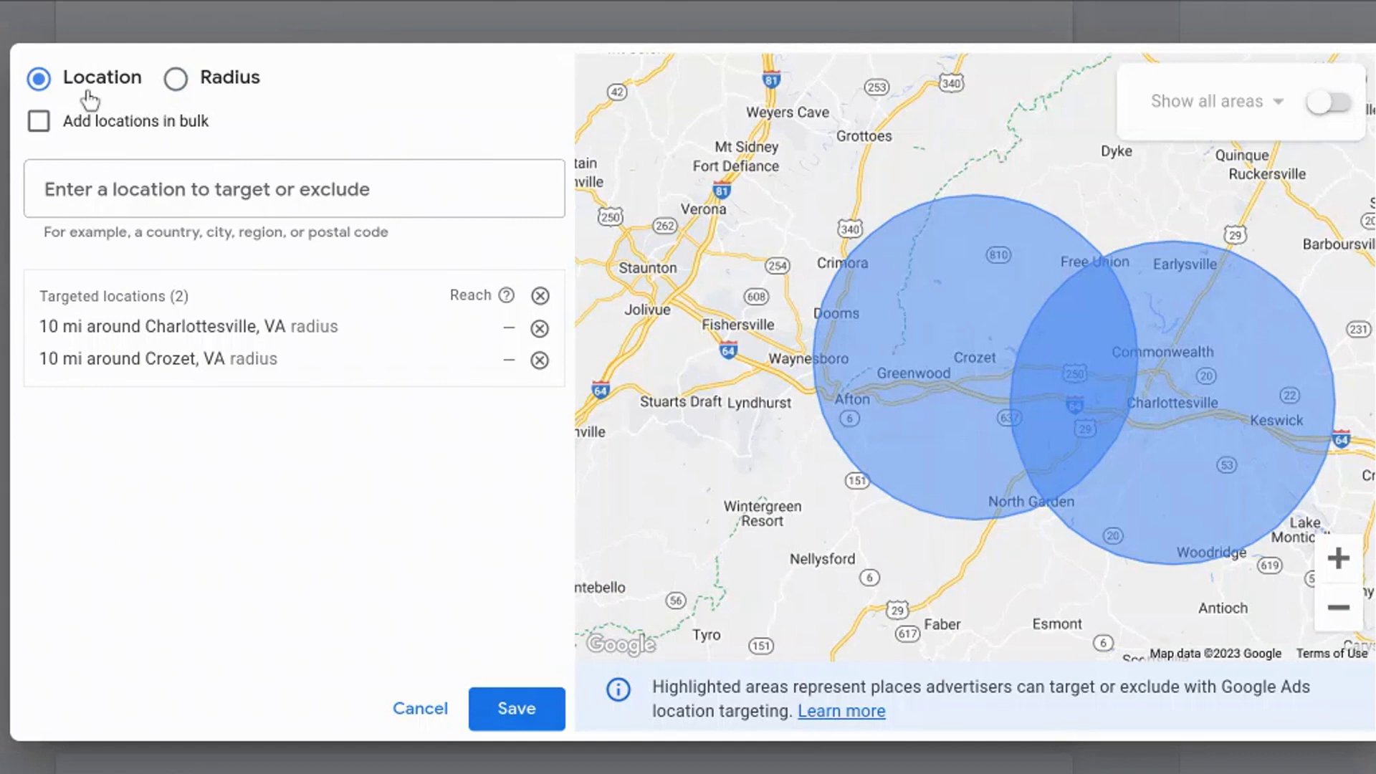
Exclude Crozet, Virginia, remove Charlottesville, then cancel the location editor, discarding the changes.
{"action": "left_click", "coordinate": [177, 80]}
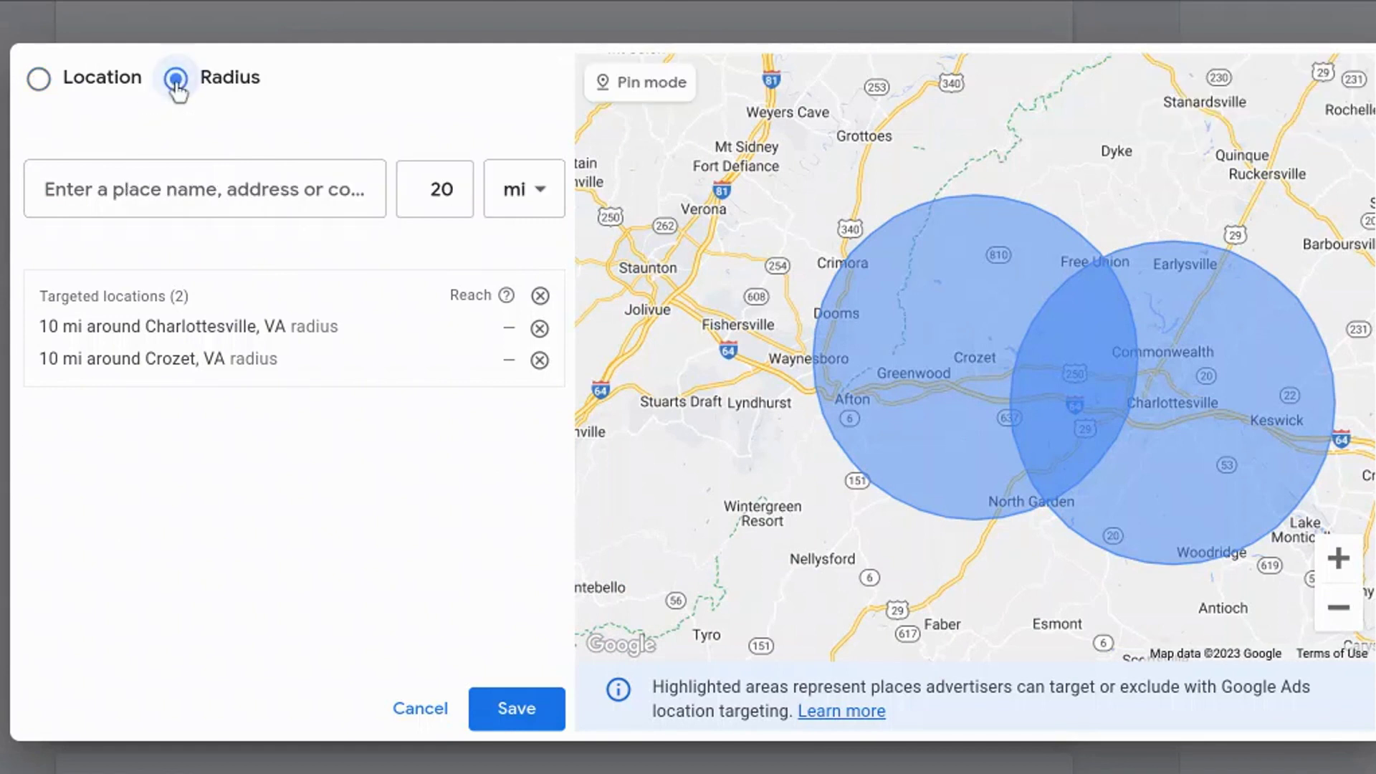
{"action": "left_click", "coordinate": [81, 79]}
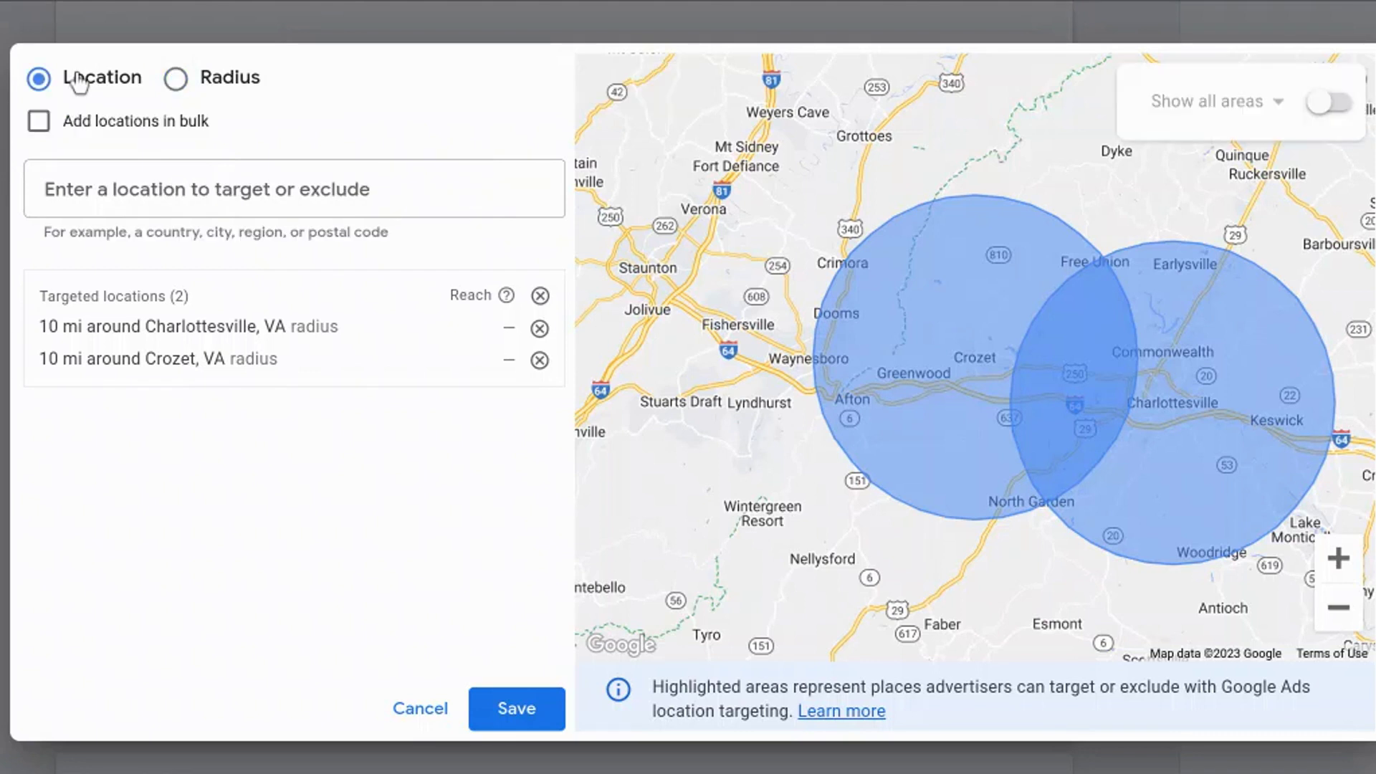
{"action": "left_click", "coordinate": [349, 192]}
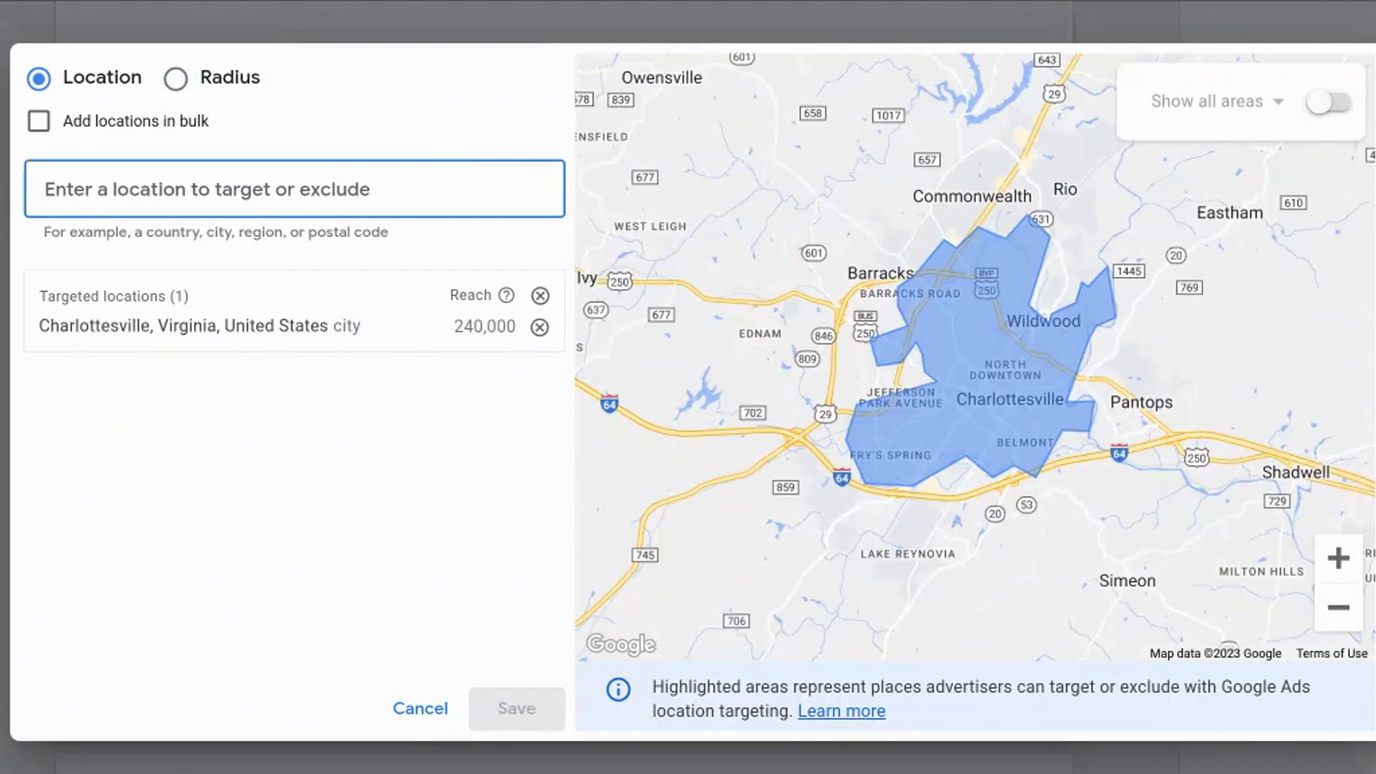
{"action": "type", "text": "cr"}
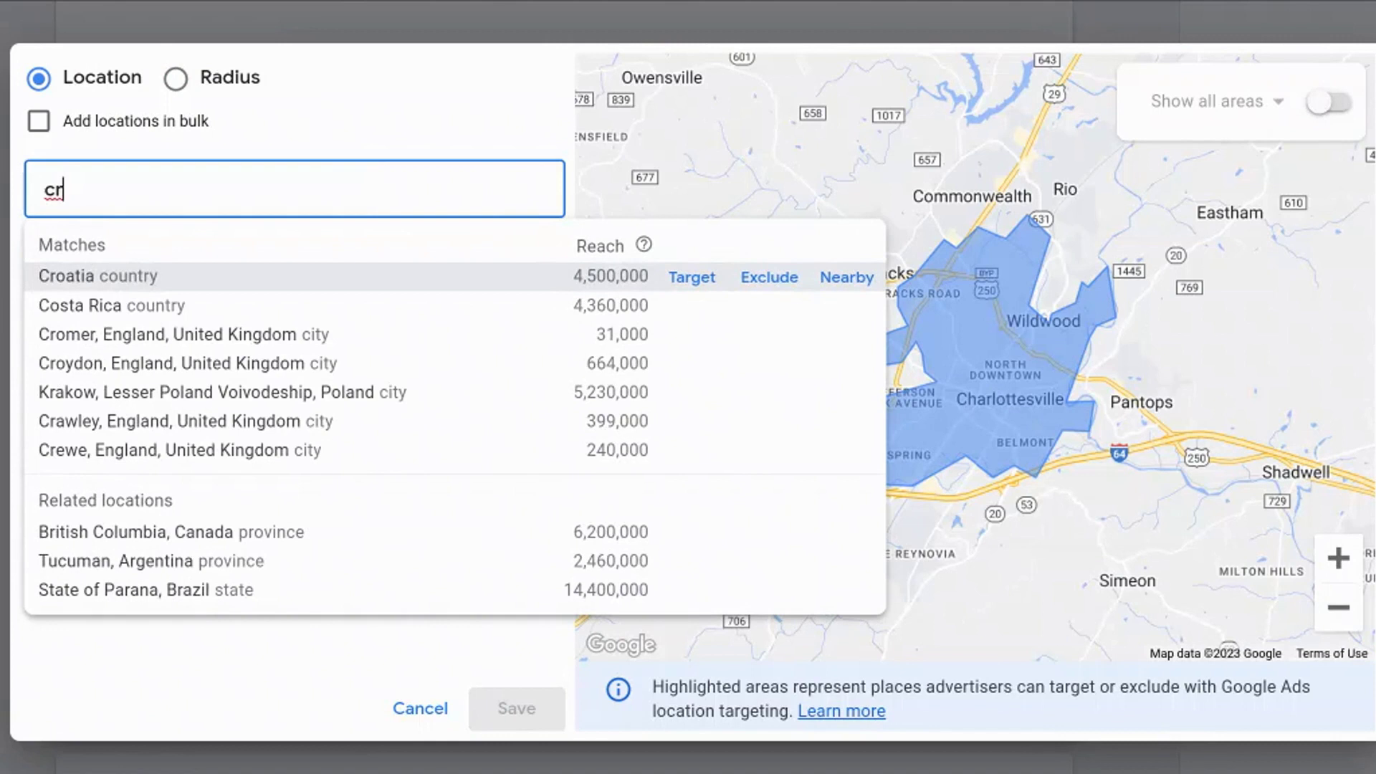
{"action": "type", "text": "ozet"}
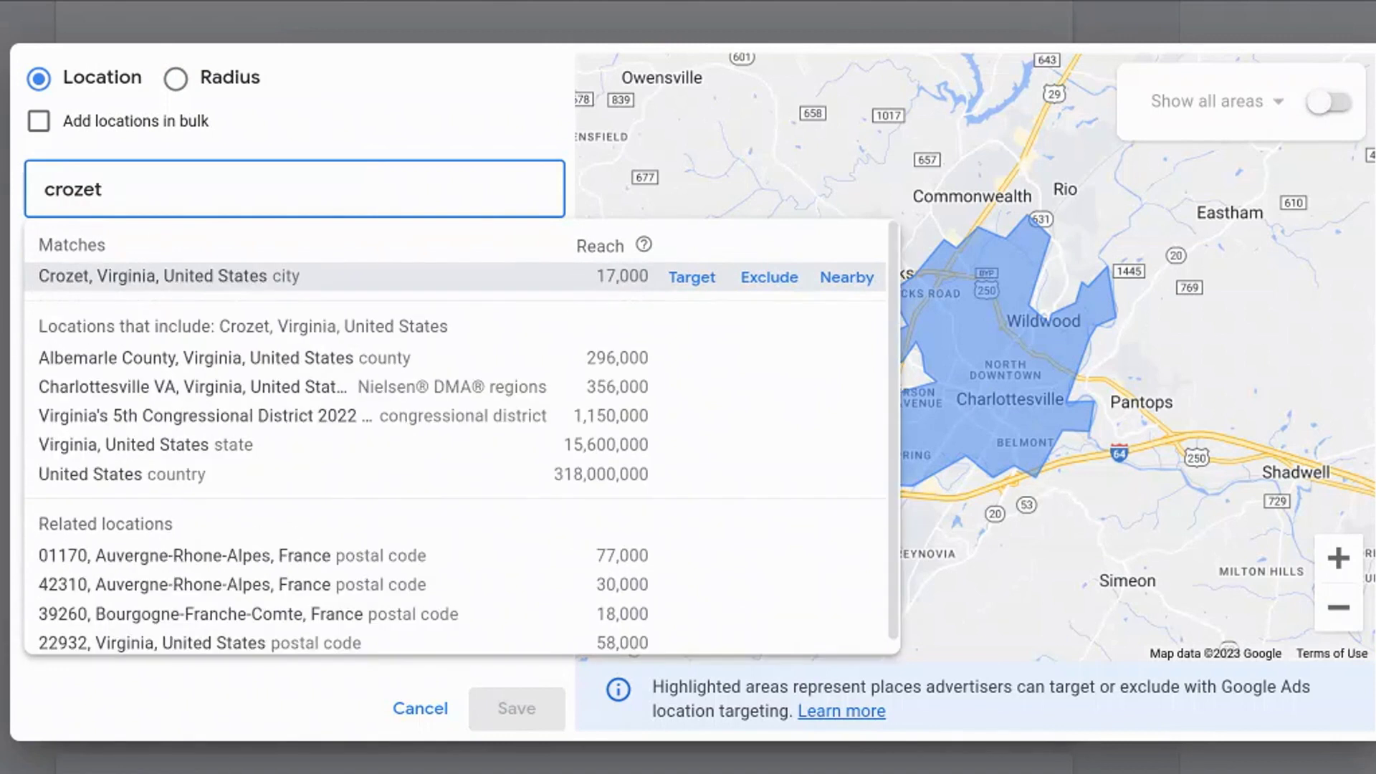
{"action": "left_click", "coordinate": [770, 280]}
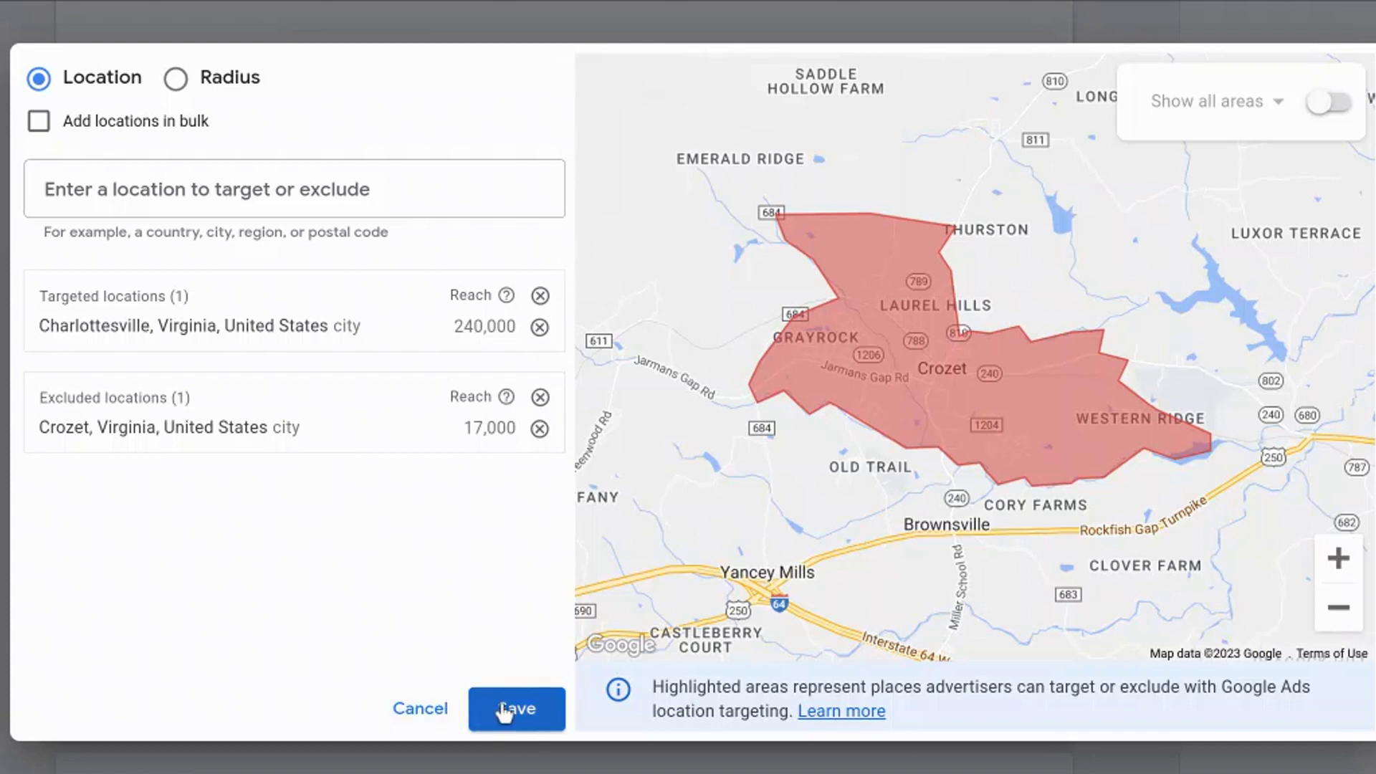
{"action": "left_click", "coordinate": [540, 328]}
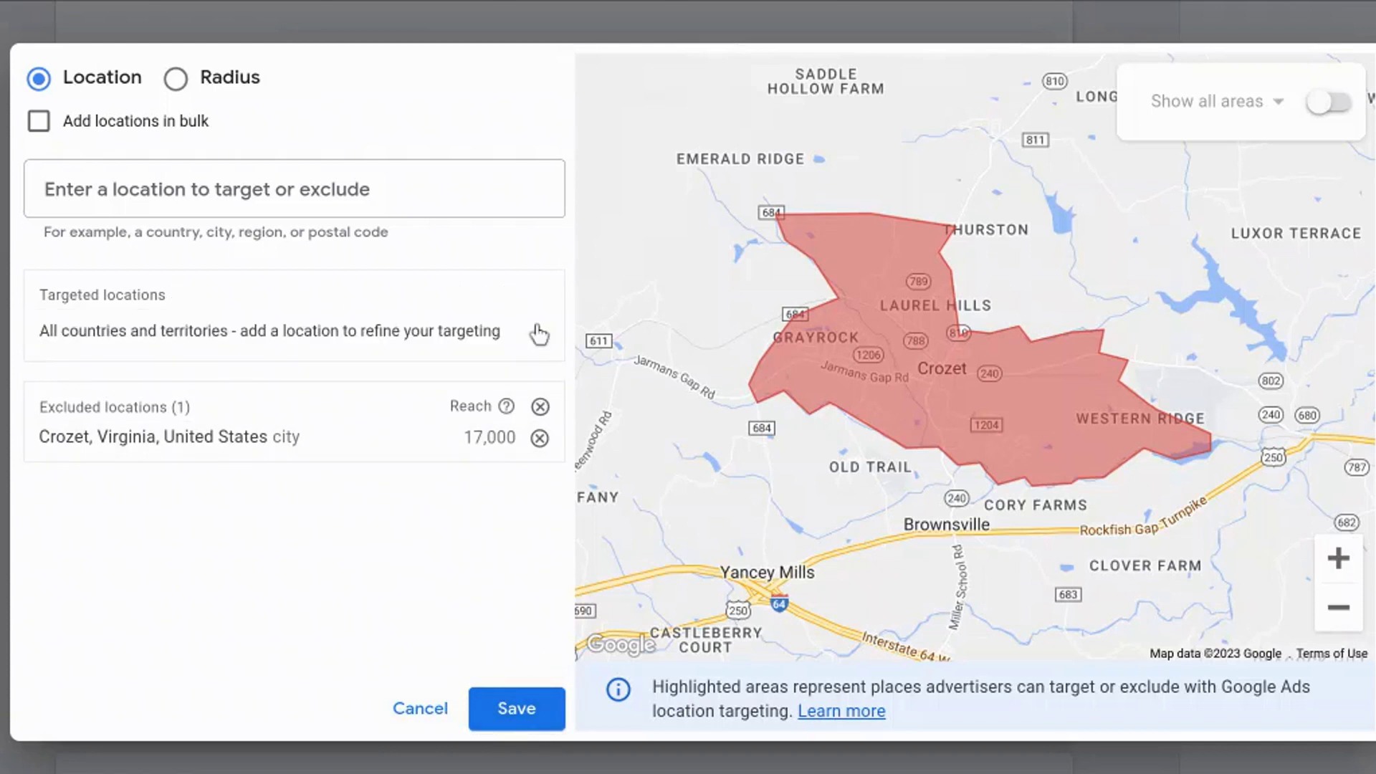
{"action": "left_click", "coordinate": [410, 712]}
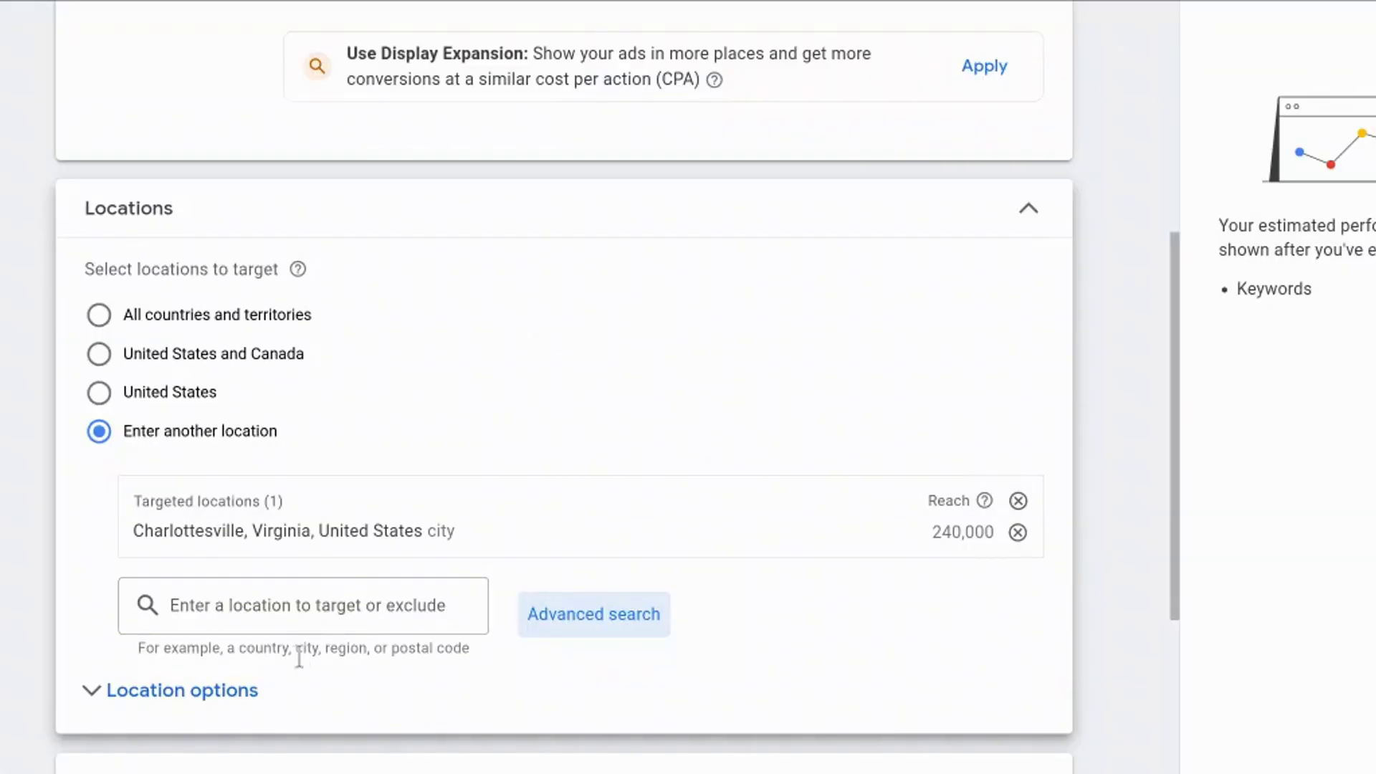
Under Location options, set Target to Presence: people in or regularly in targeted locations.
{"action": "left_click", "coordinate": [210, 694]}
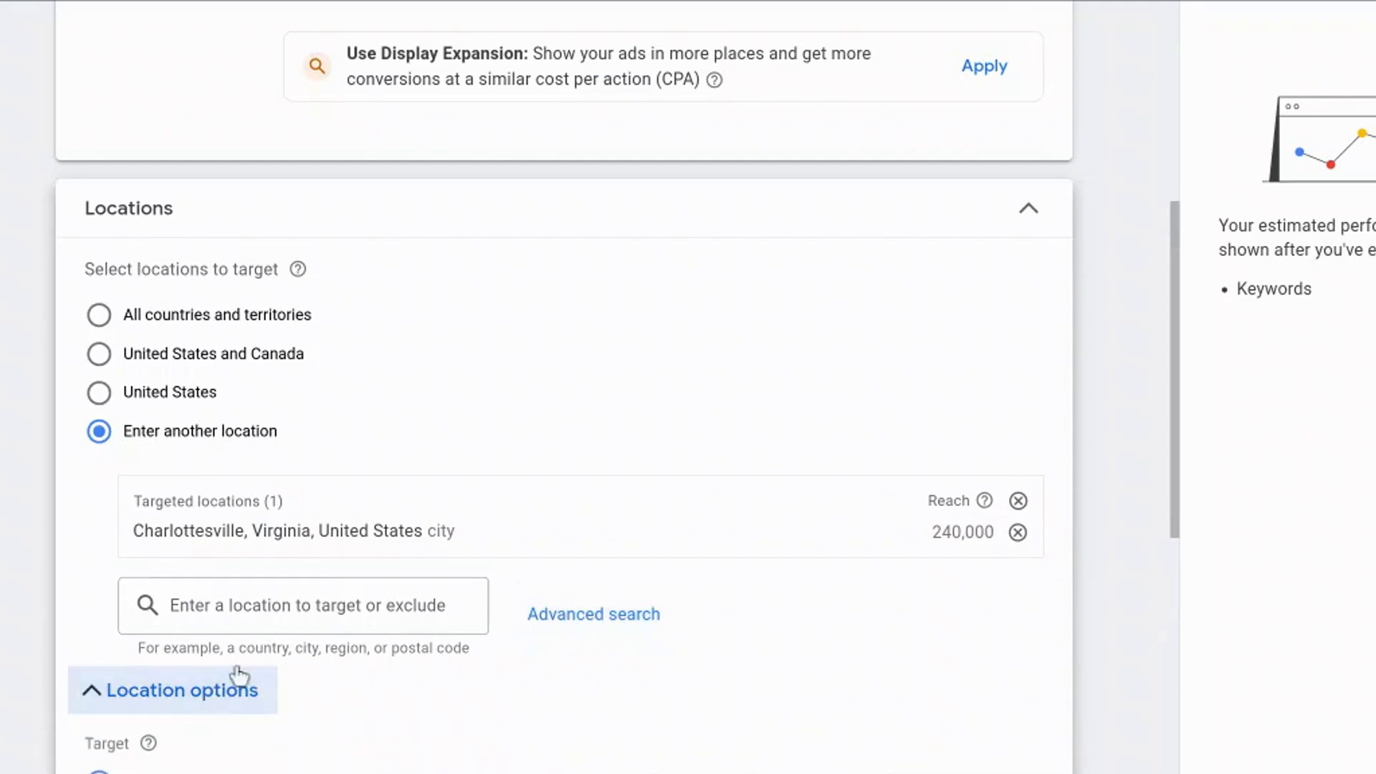
{"action": "left_click_drag", "start_coordinate": [1176, 490], "coordinate": [1177, 618]}
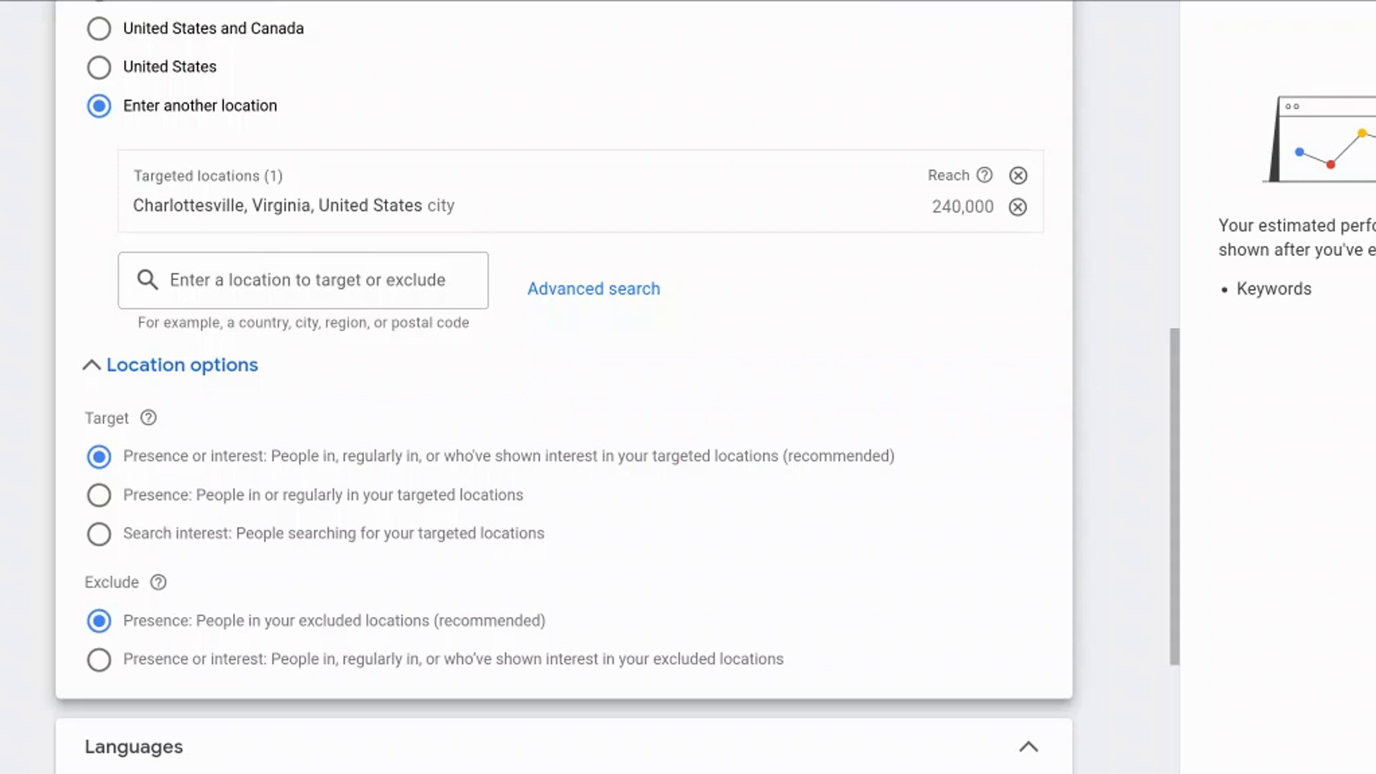
{"action": "left_click", "coordinate": [262, 506]}
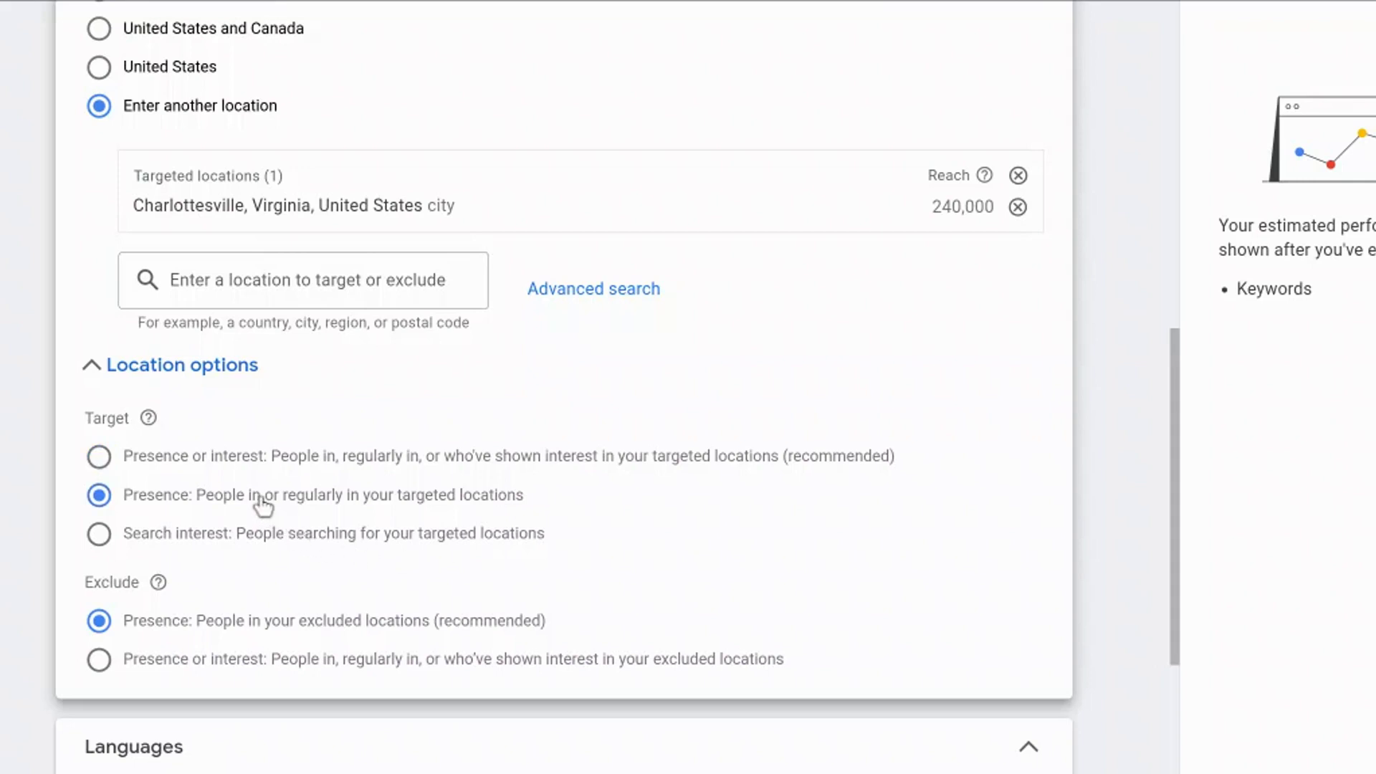